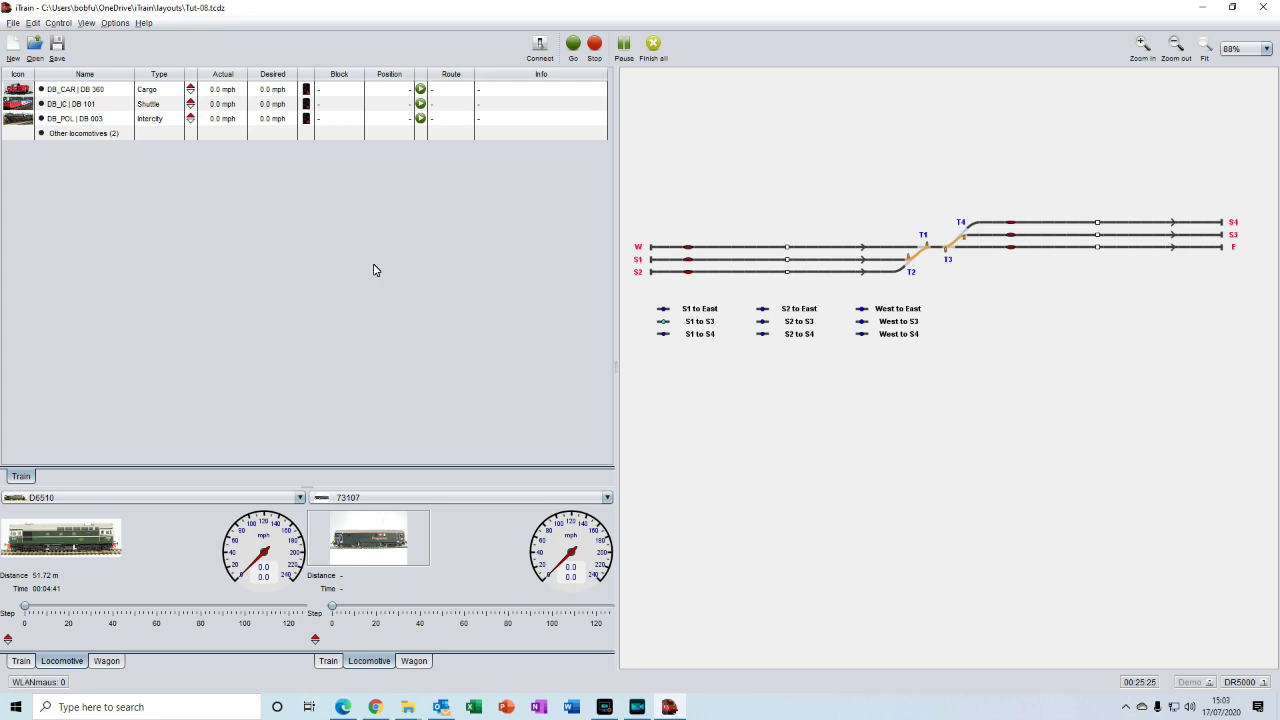
- Open the Diagnosis window from the View menu to list the six layout problems
{"action": "left_click", "coordinate": [87, 24]}
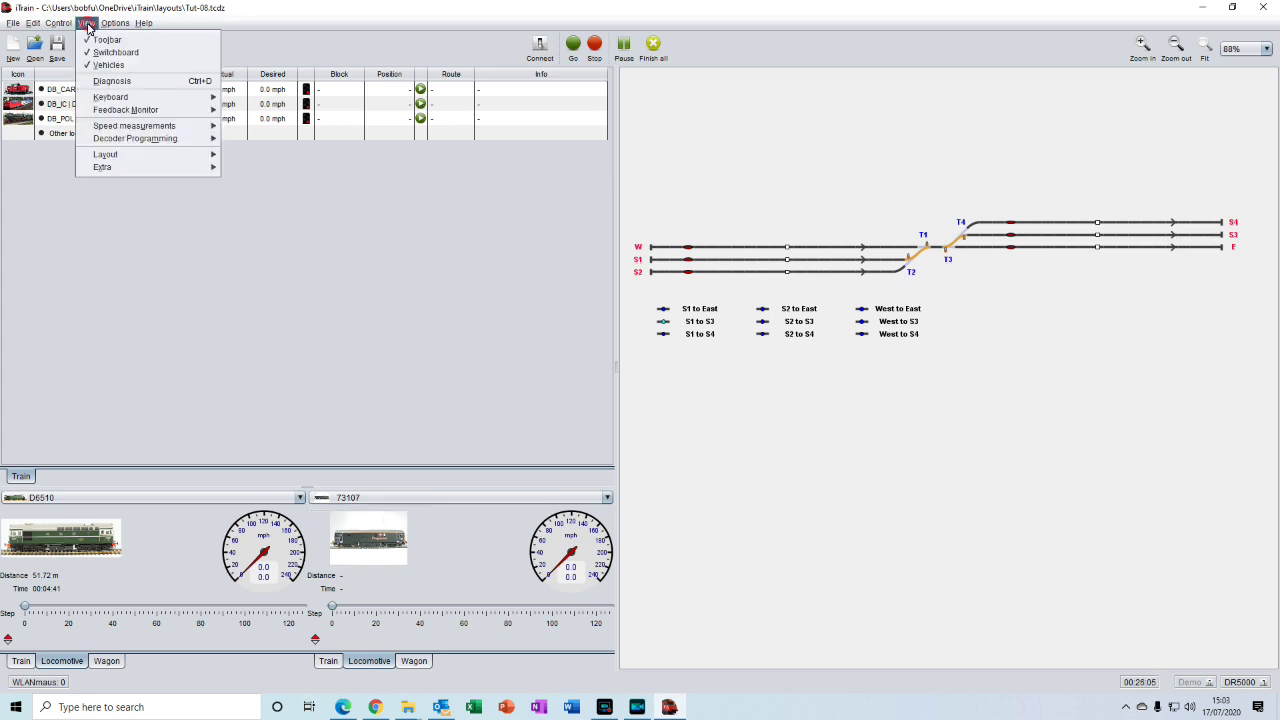
{"action": "left_click", "coordinate": [111, 82]}
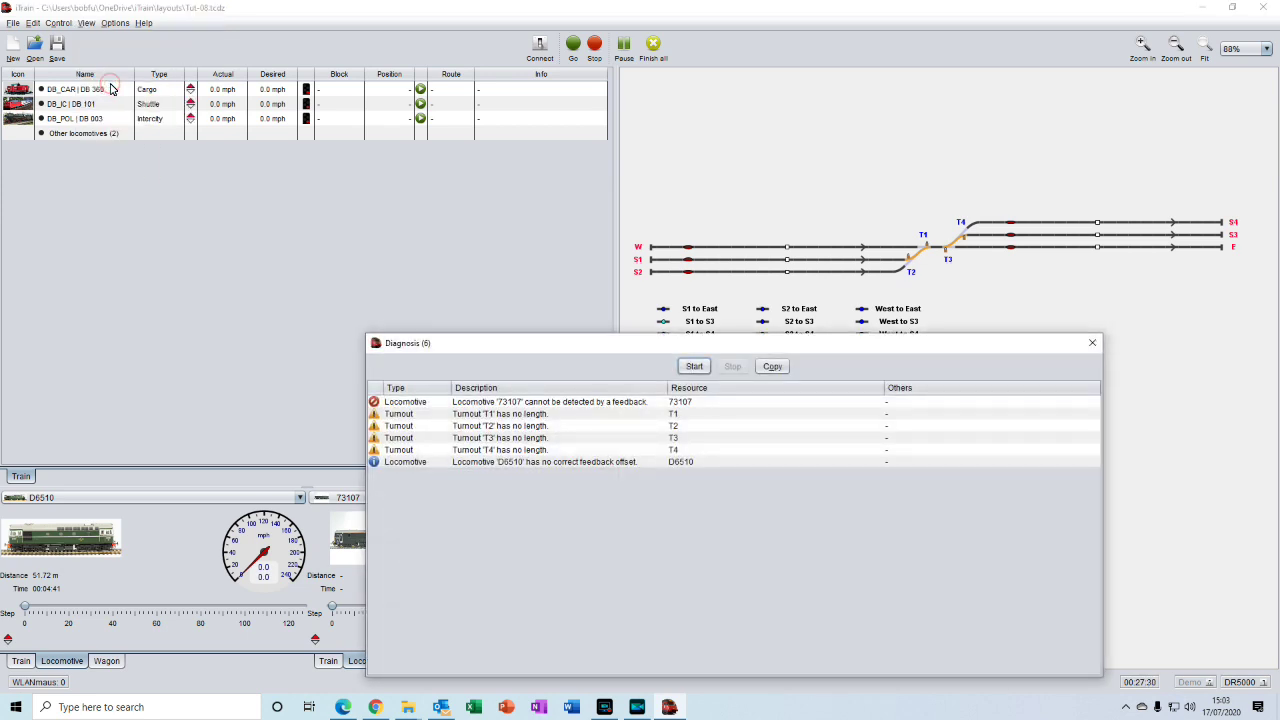
- Set turnout T1's straight and branch lengths to 16.5 cm on the Length + Speed tab
{"action": "double_click", "coordinate": [476, 418]}
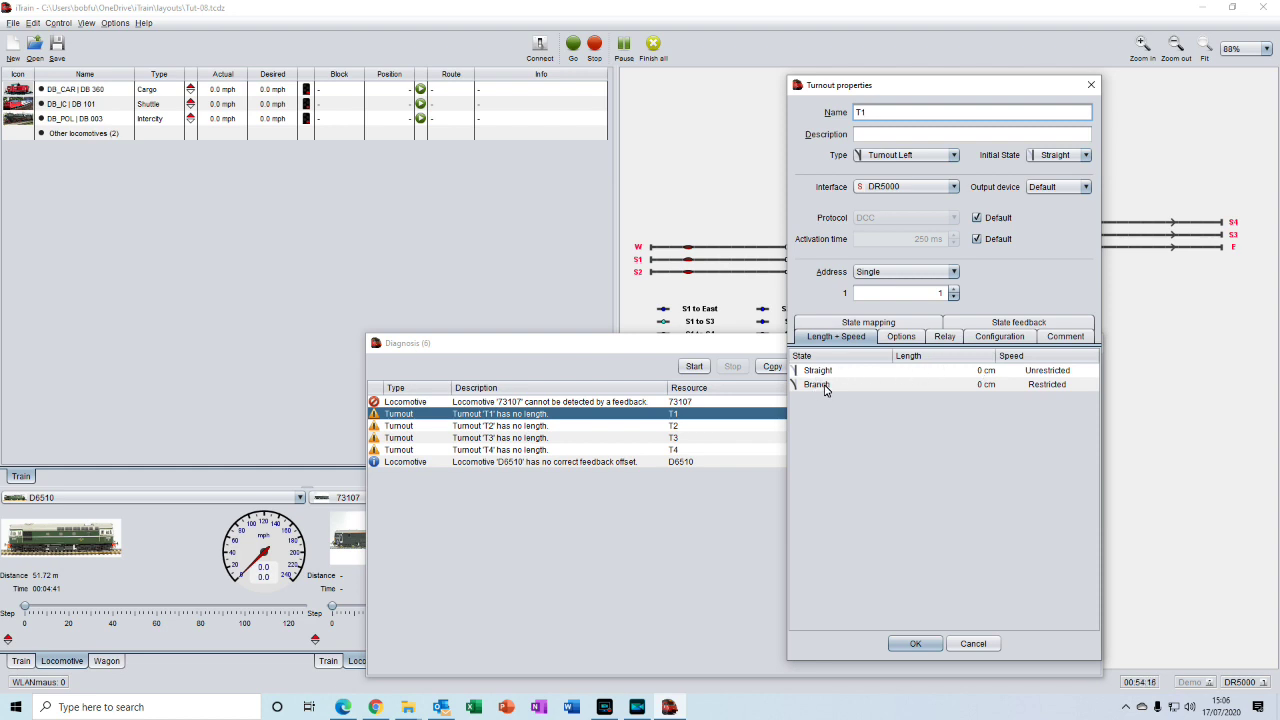
{"action": "double_click", "coordinate": [978, 372]}
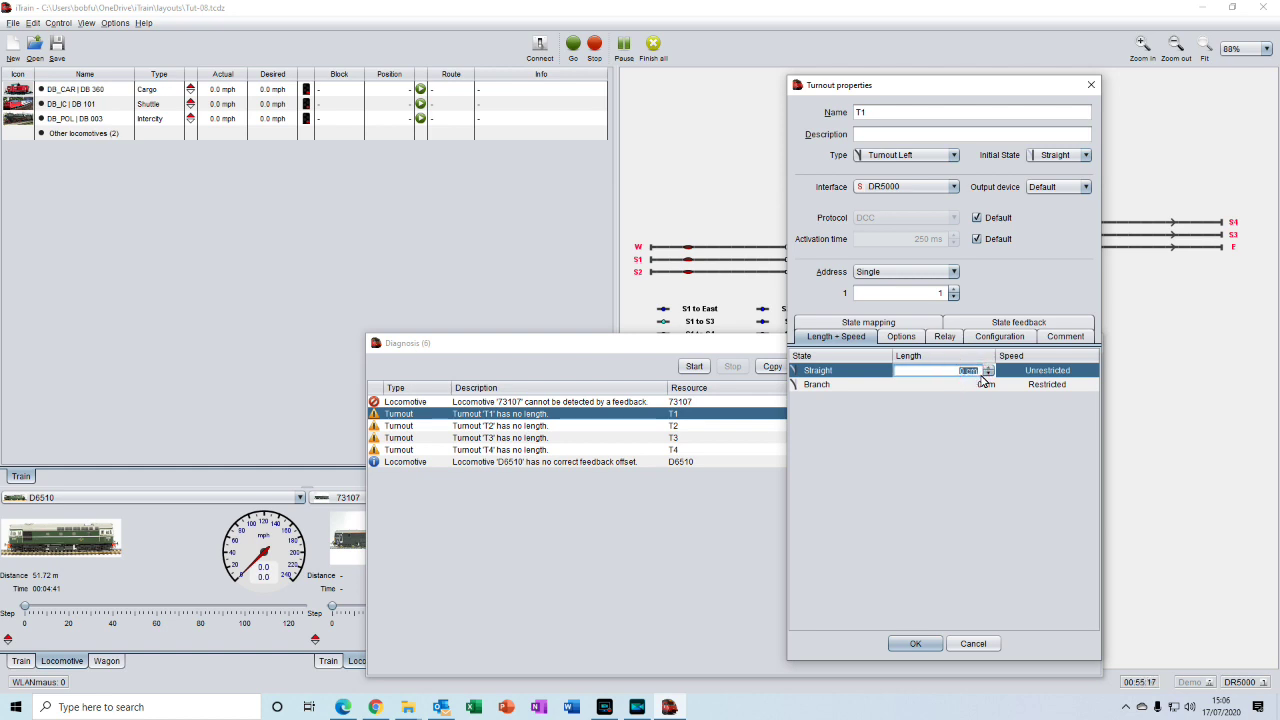
{"action": "type", "text": "161"}
{"action": "type", "text": " cm"}
{"action": "left_click", "coordinate": [973, 386]}
{"action": "left_click", "coordinate": [973, 386]}
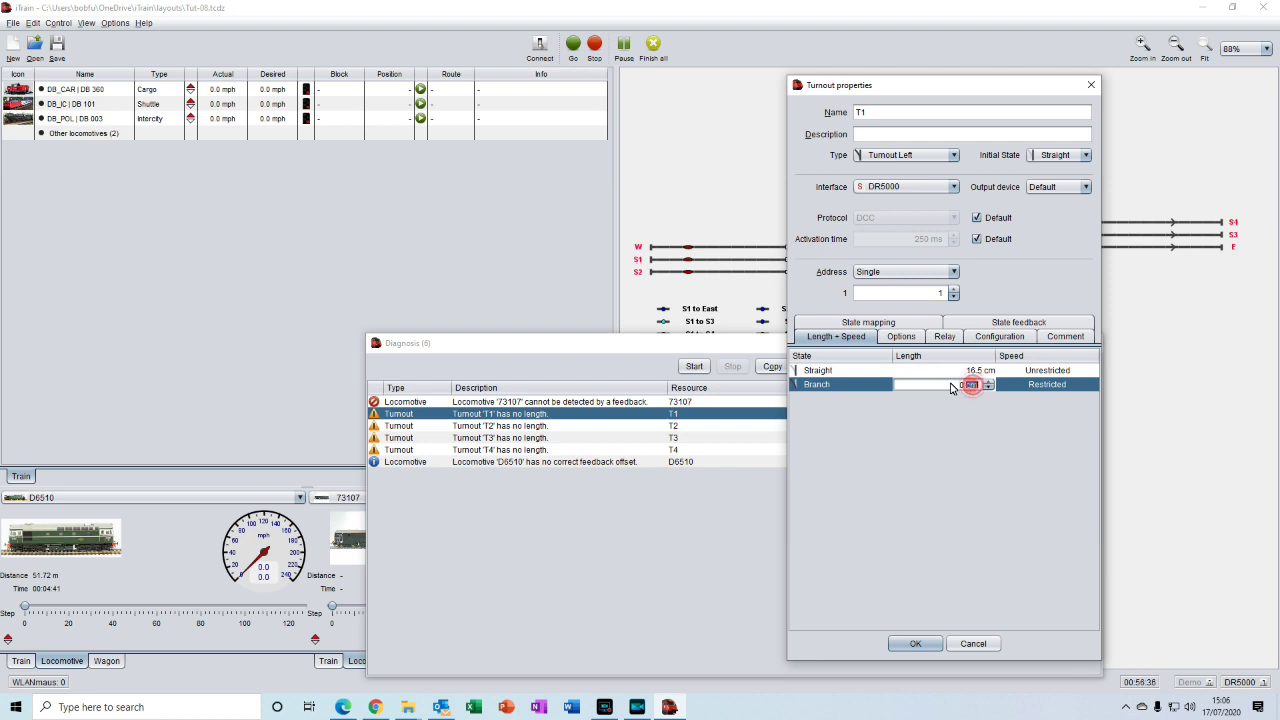
{"action": "double_click", "coordinate": [965, 387]}
{"action": "type", "text": "16."}
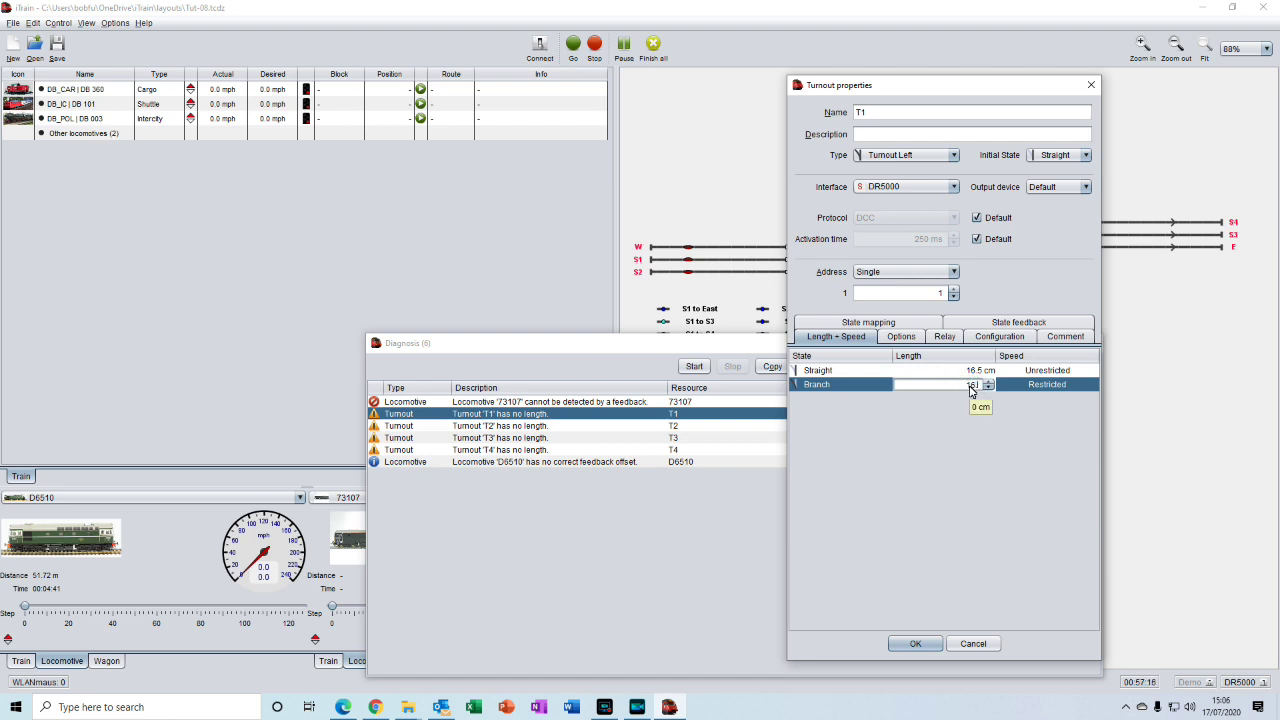
{"action": "type", "text": "5"}
{"action": "key", "text": "Return"}
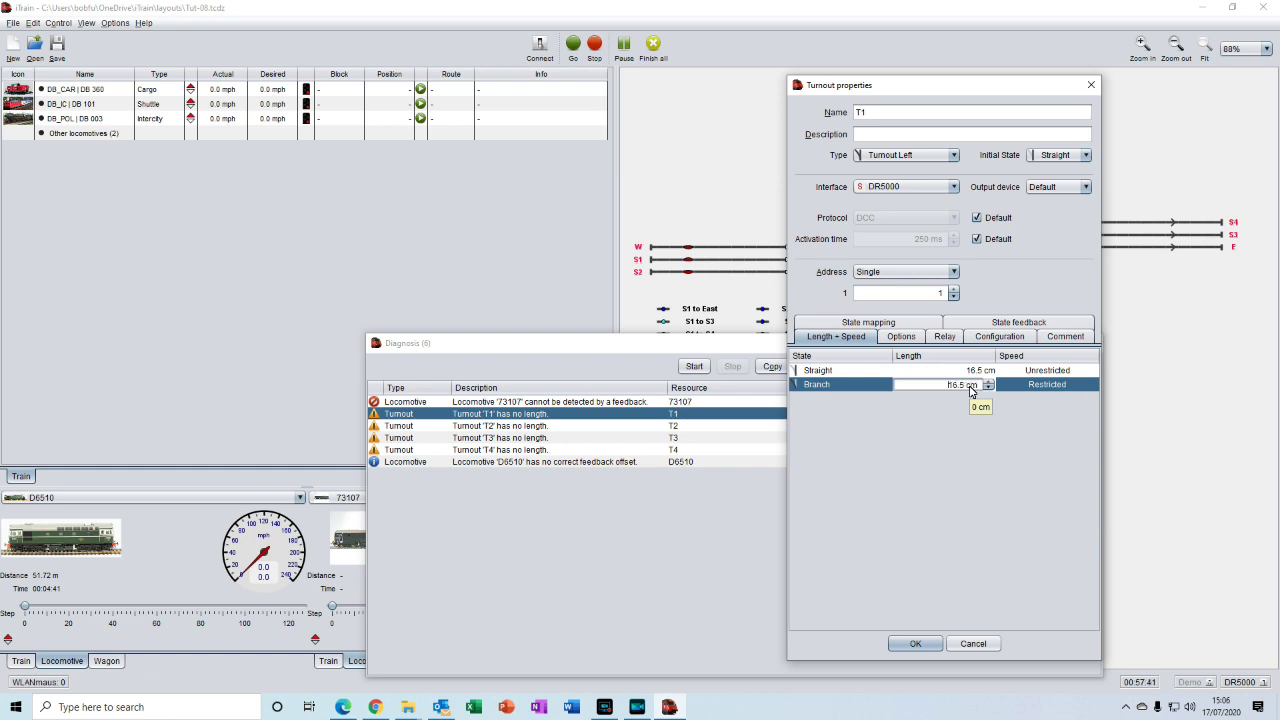
{"action": "left_click", "coordinate": [914, 644]}
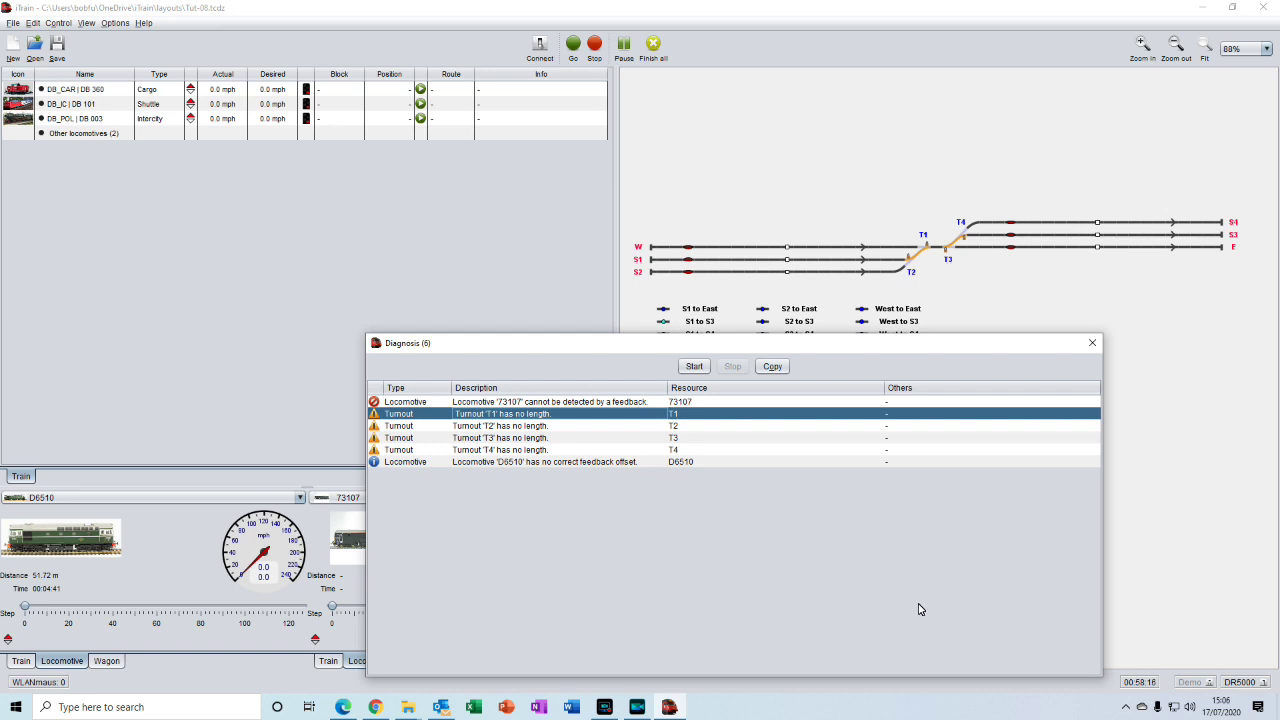
- Re-run the diagnosis so only the two locomotive feedback issues remain, then close it
{"action": "left_click", "coordinate": [697, 369]}
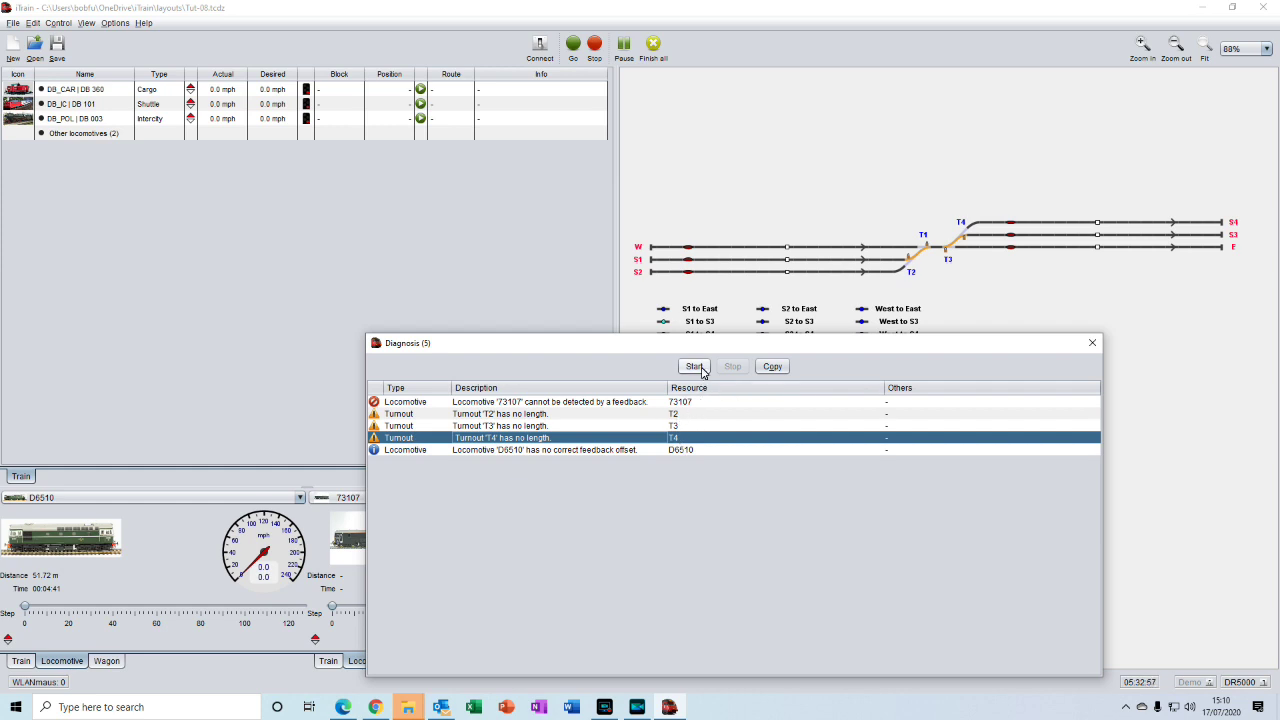
{"action": "left_click", "coordinate": [697, 368]}
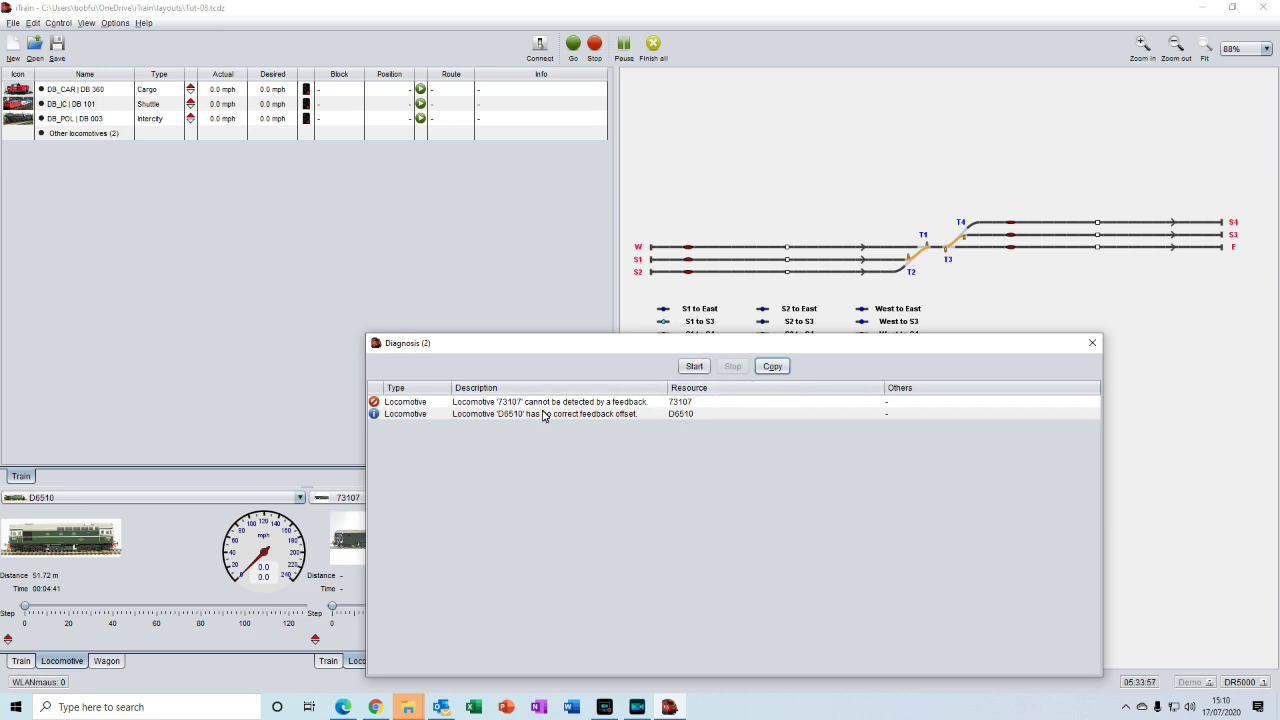
{"action": "left_click", "coordinate": [1094, 344]}
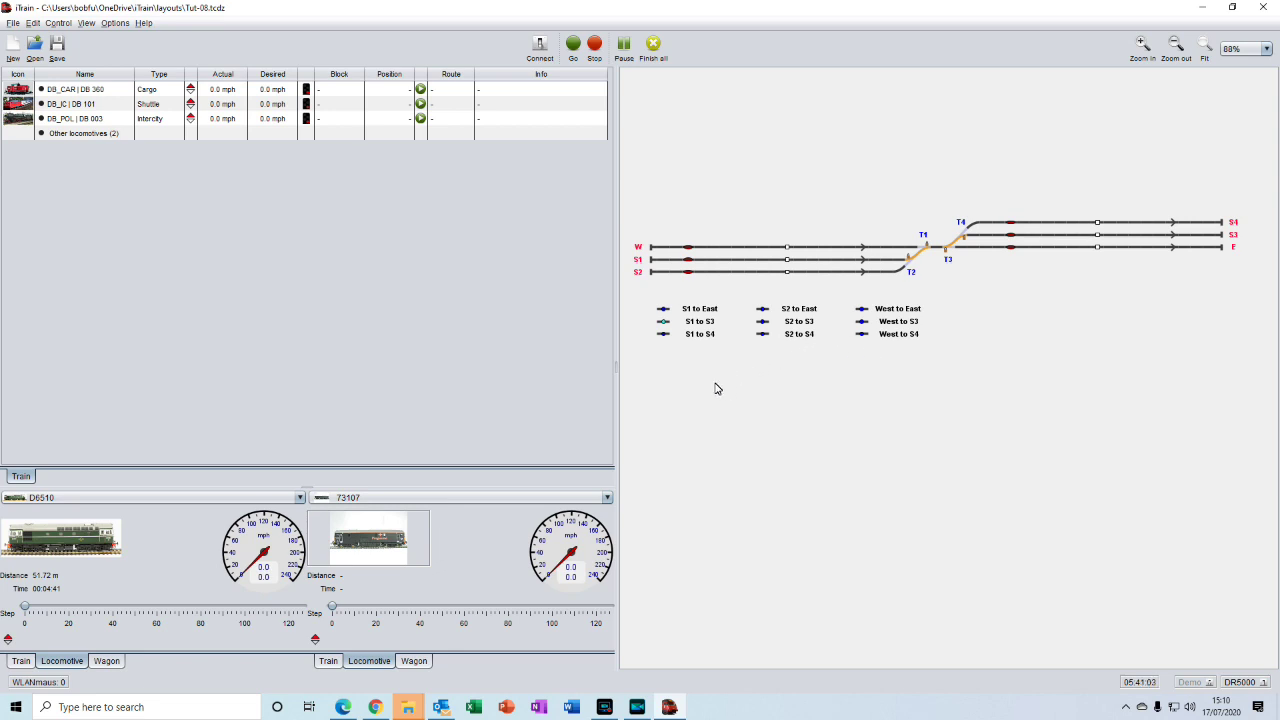
- Save the layout as Tut-09.tcdz instead of Tut-08.tcdz
{"action": "left_click", "coordinate": [15, 23]}
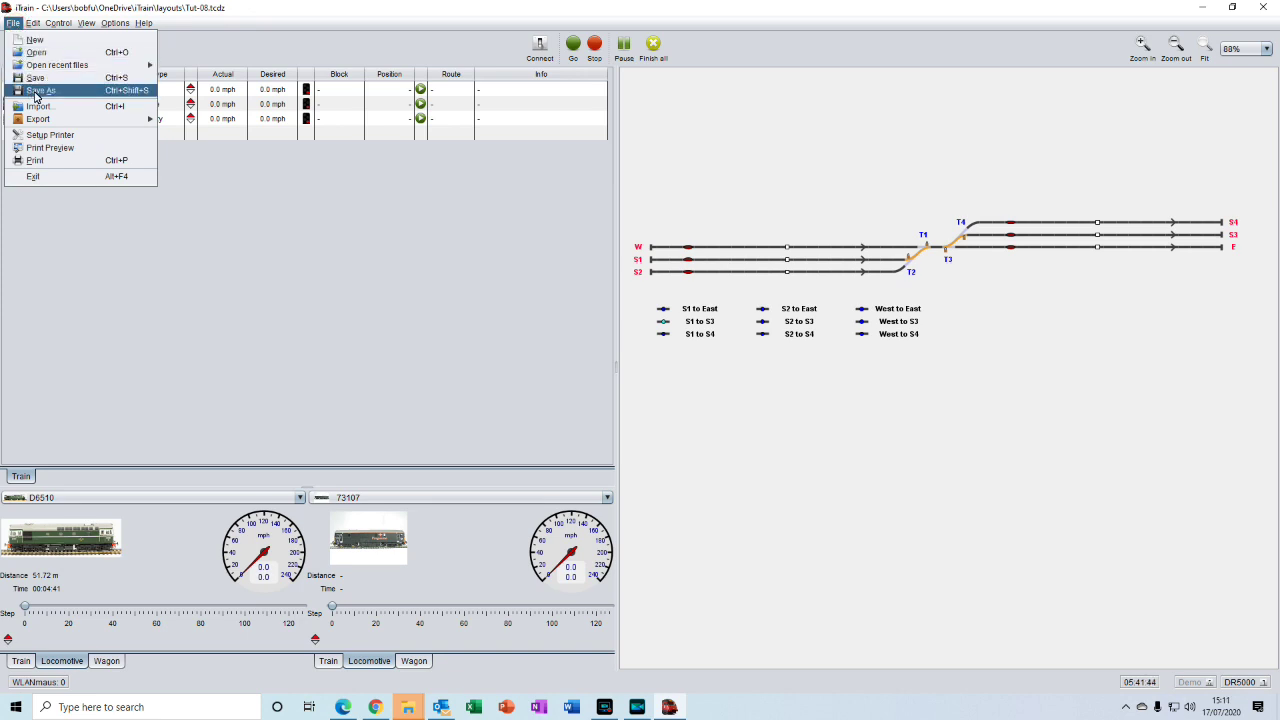
{"action": "left_click", "coordinate": [36, 92]}
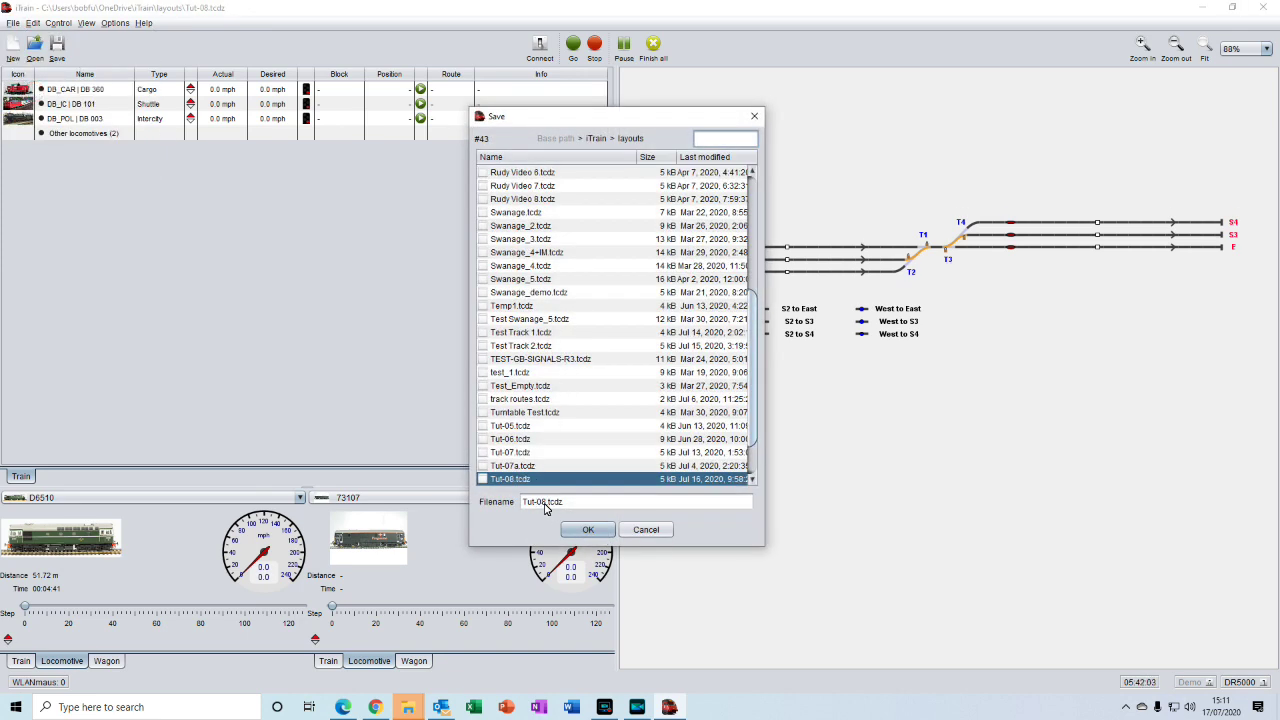
{"action": "left_click_drag", "start_coordinate": [546, 509], "coordinate": [540, 509]}
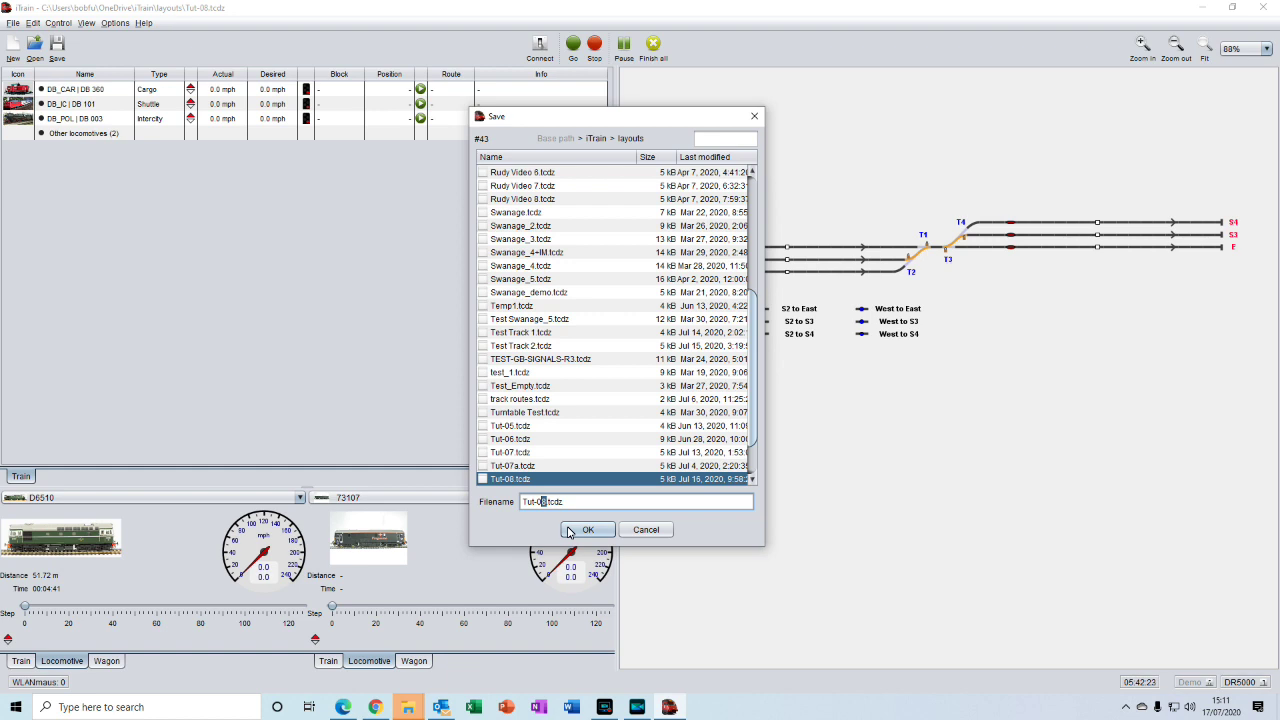
{"action": "type", "text": "9"}
{"action": "left_click", "coordinate": [592, 530]}
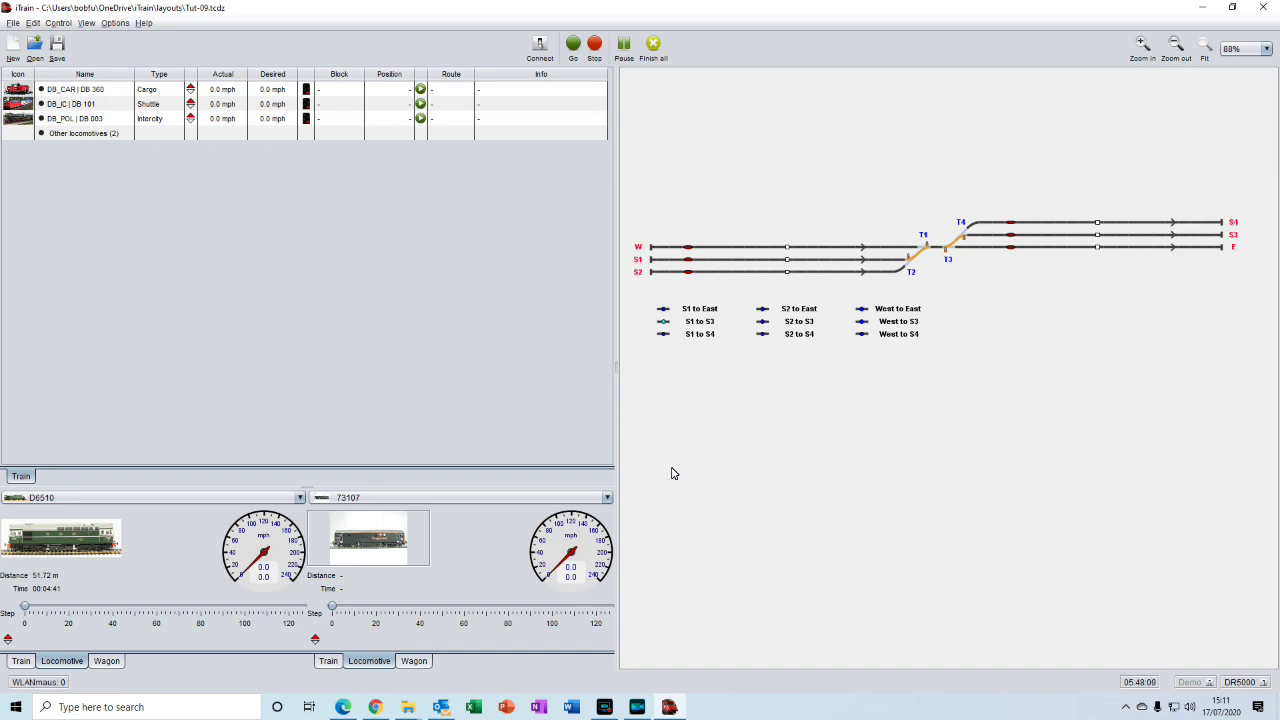
- Open the Switchboard editor from the Edit menu to show the track plan grid
{"action": "left_click", "coordinate": [33, 24]}
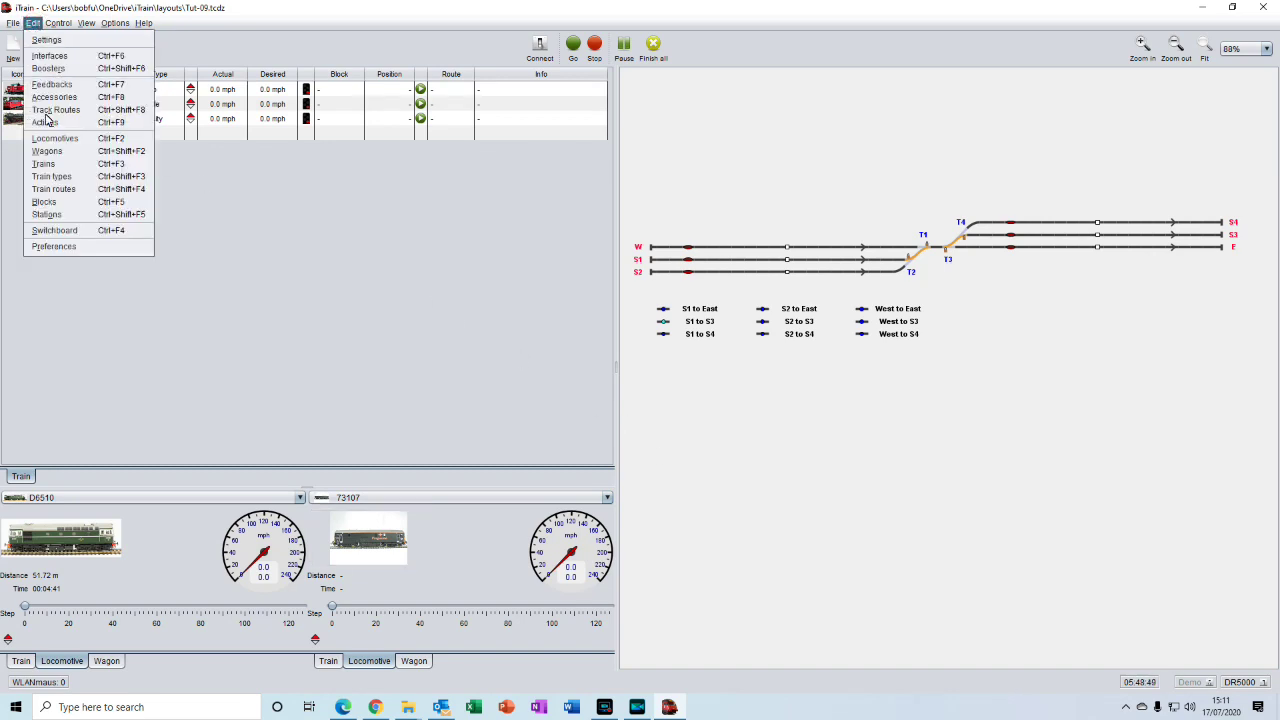
{"action": "left_click", "coordinate": [53, 232]}
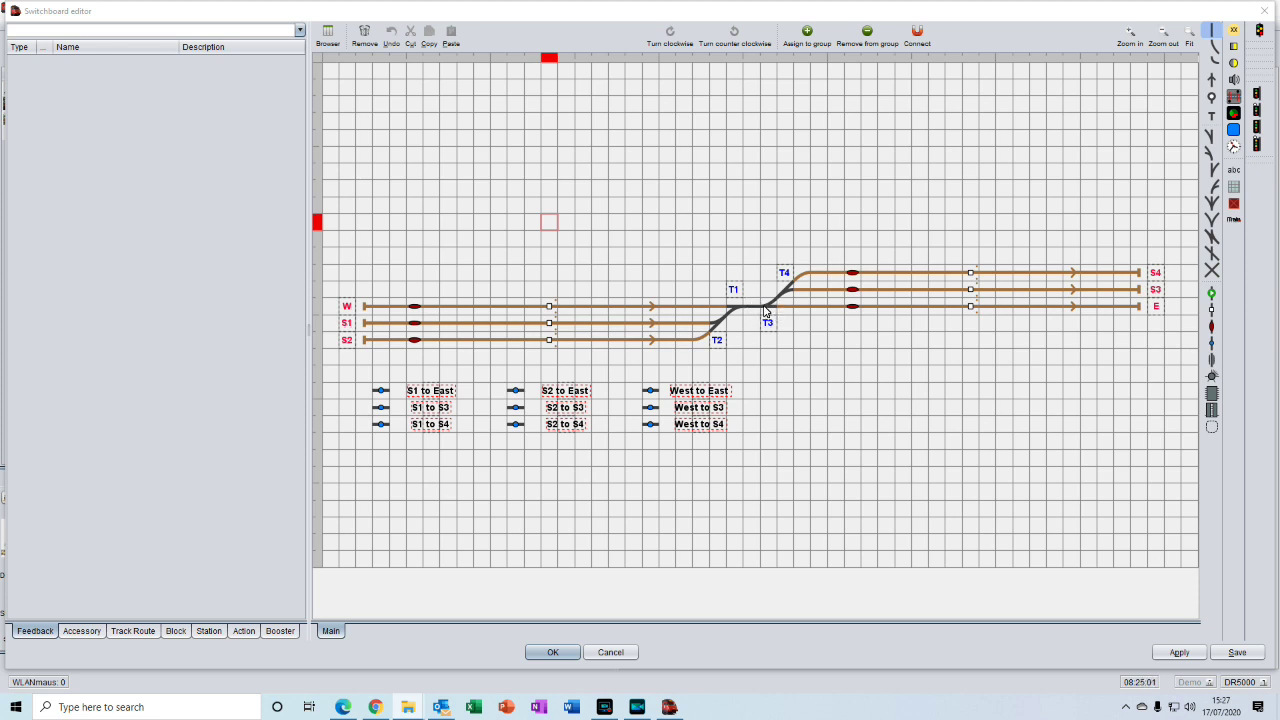
{"action": "double_click", "coordinate": [768, 312]}
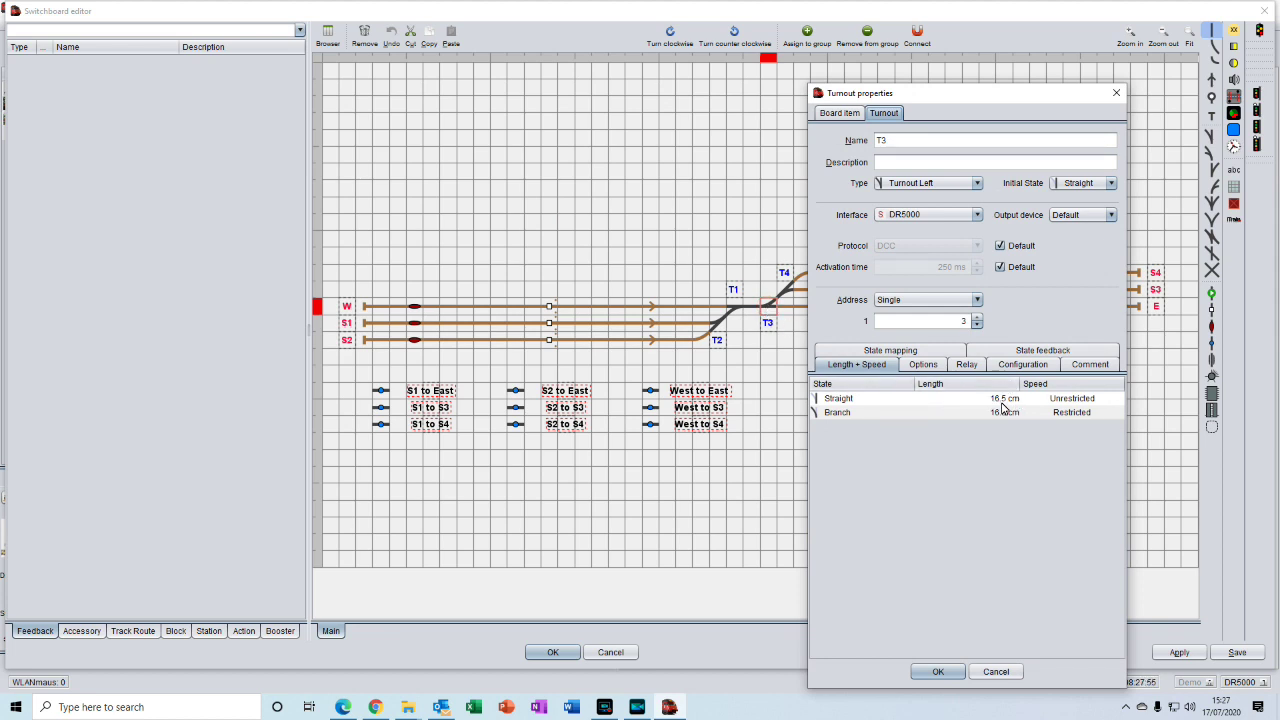
{"action": "left_click", "coordinate": [1002, 671]}
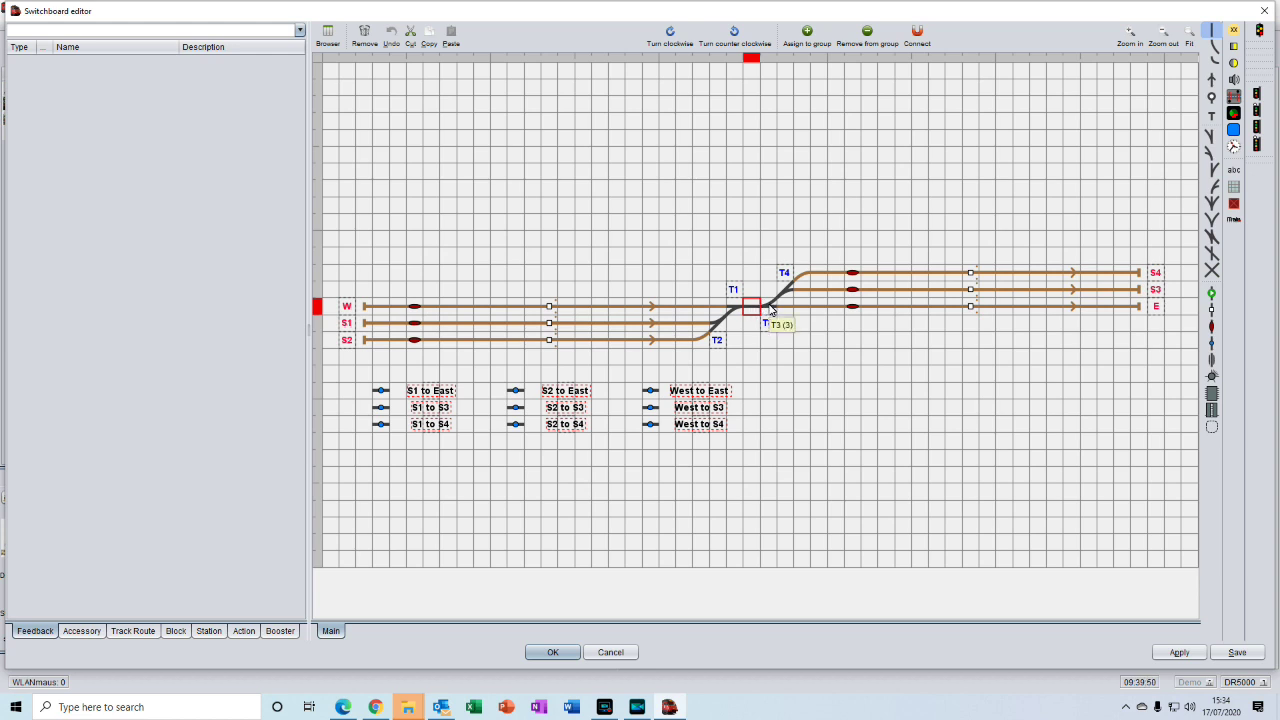
- Select the track cells between T1 and T3, clear the selection, and save the switchboard
{"action": "left_click_drag", "start_coordinate": [751, 305], "coordinate": [768, 313]}
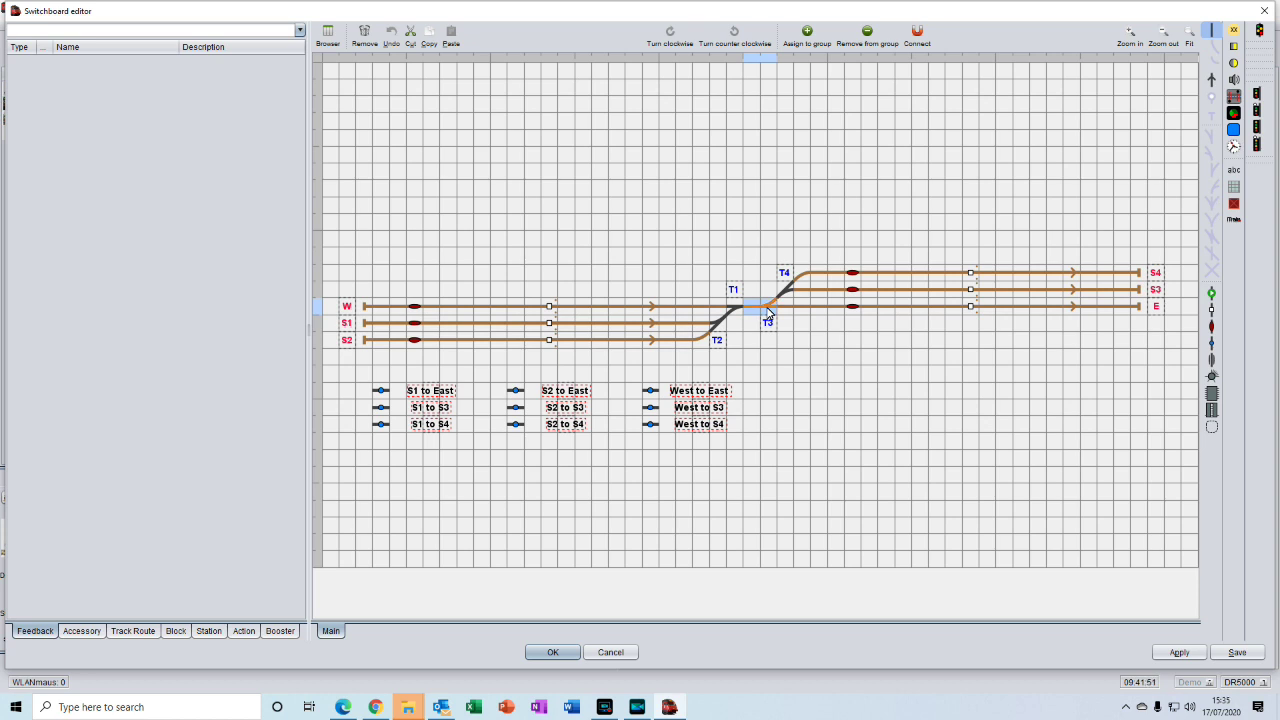
{"action": "left_click", "coordinate": [752, 257]}
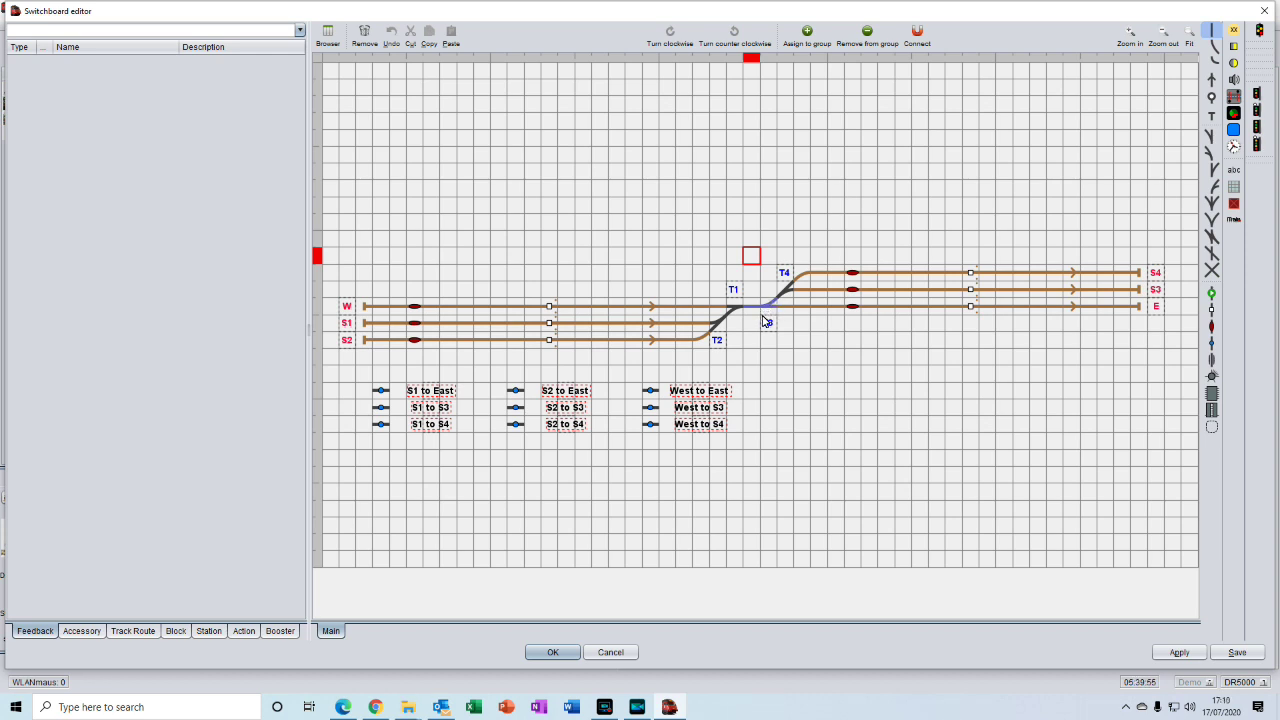
{"action": "left_click", "coordinate": [1239, 652]}
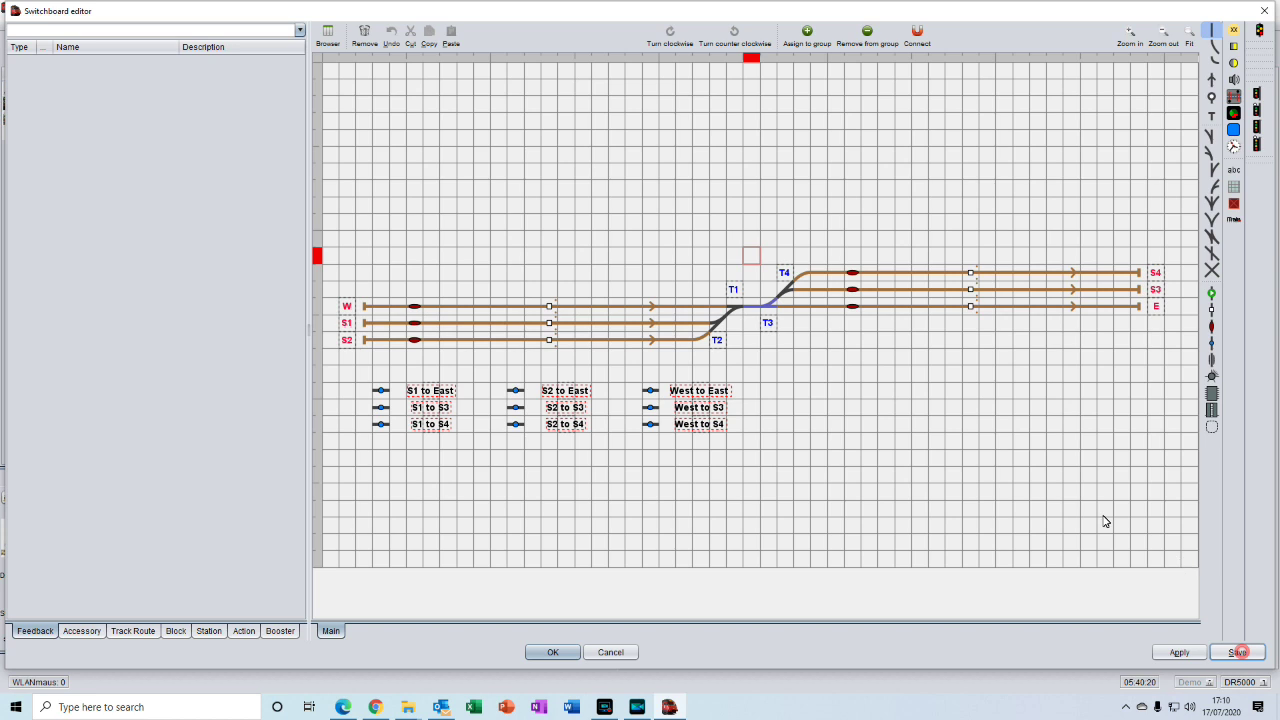
- Open the S1 track's feedback properties, describe it as Siding 1, and choose type Occupancy
{"action": "double_click", "coordinate": [416, 324]}
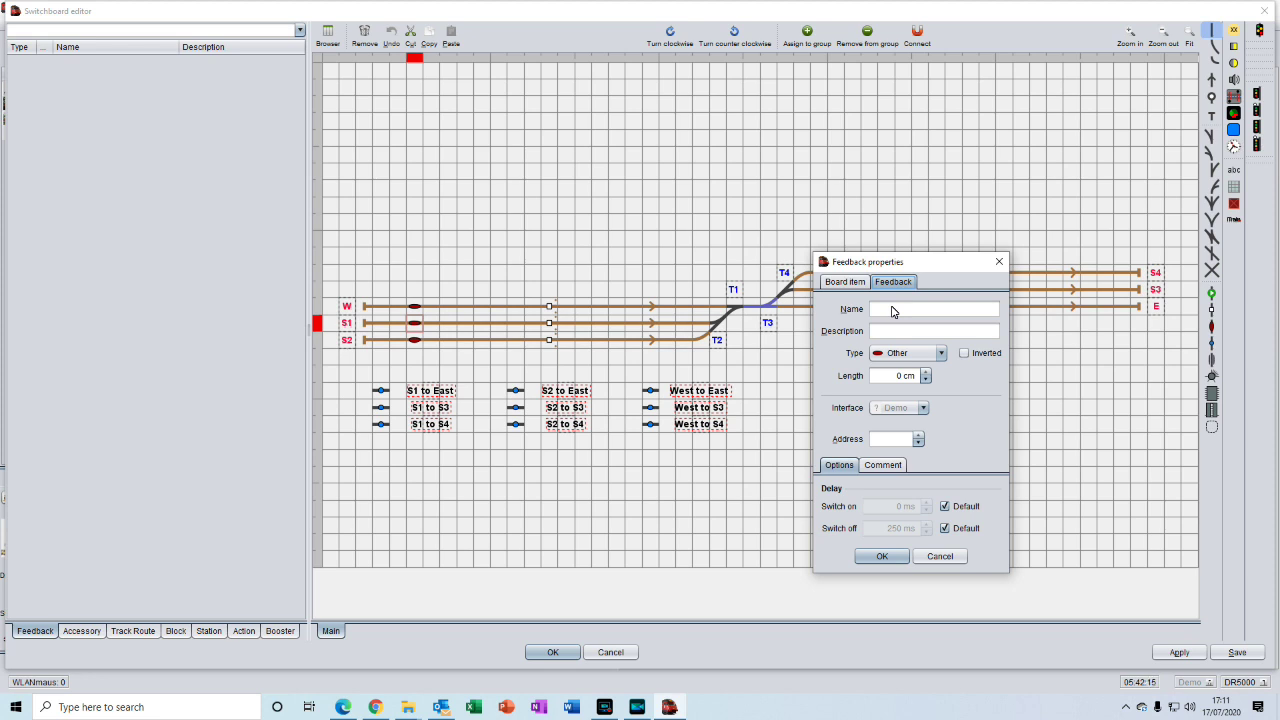
{"action": "left_click", "coordinate": [897, 313]}
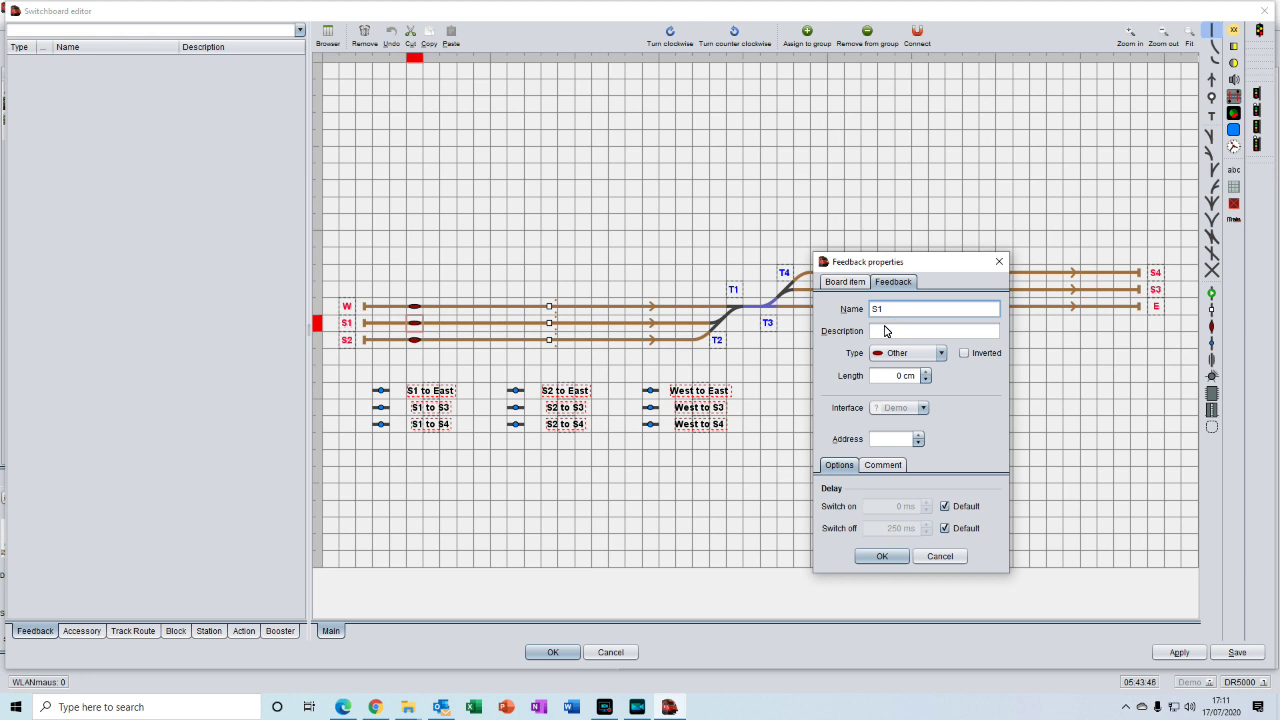
{"action": "left_click", "coordinate": [886, 331]}
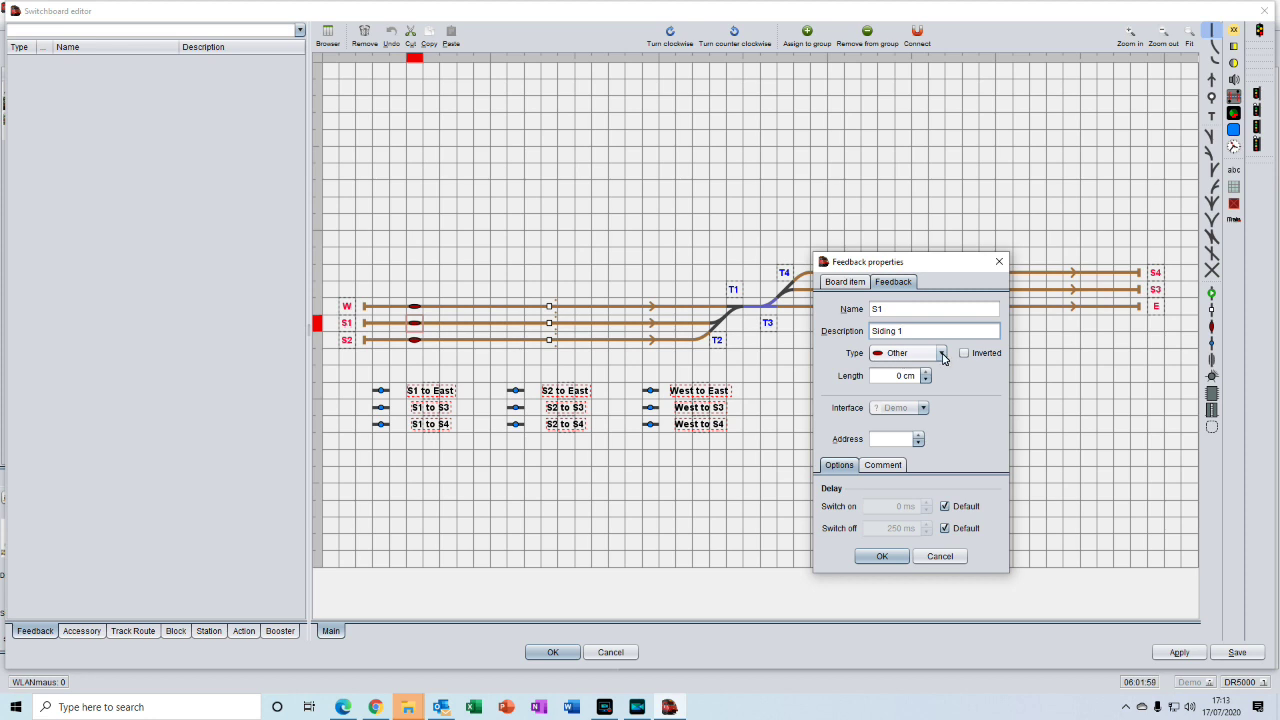
{"action": "left_click", "coordinate": [942, 355]}
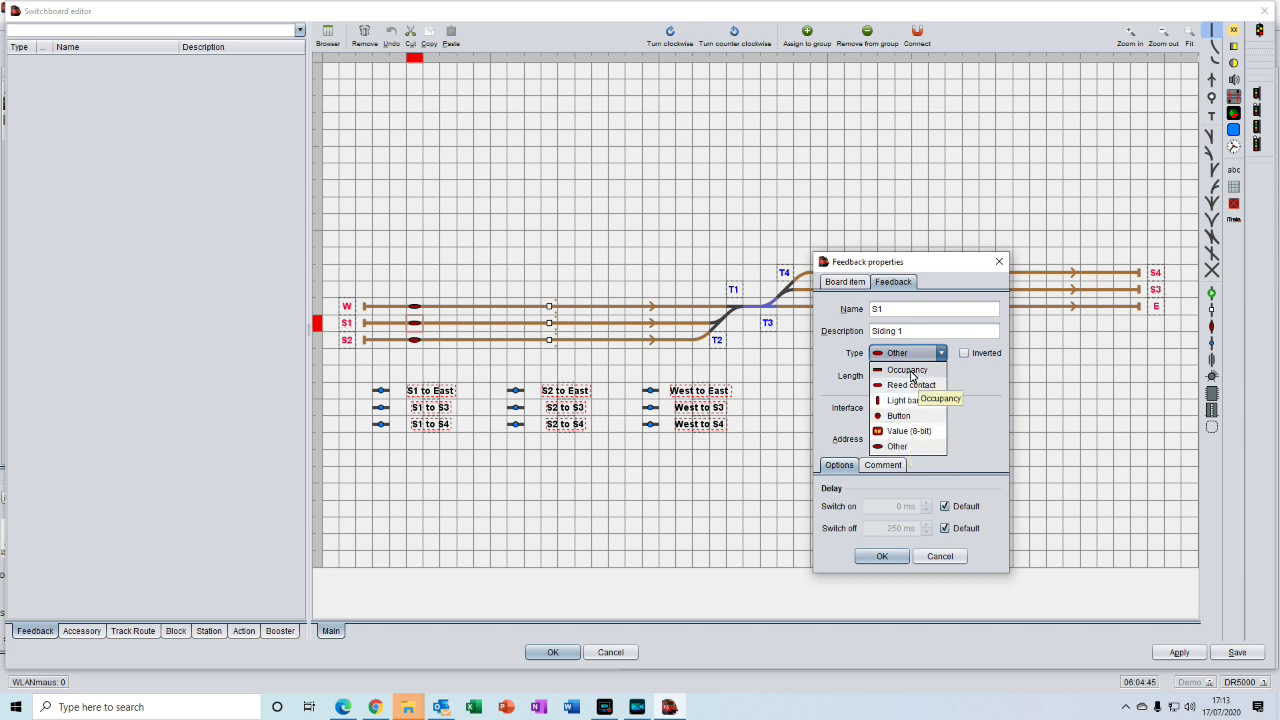
{"action": "left_click", "coordinate": [899, 371]}
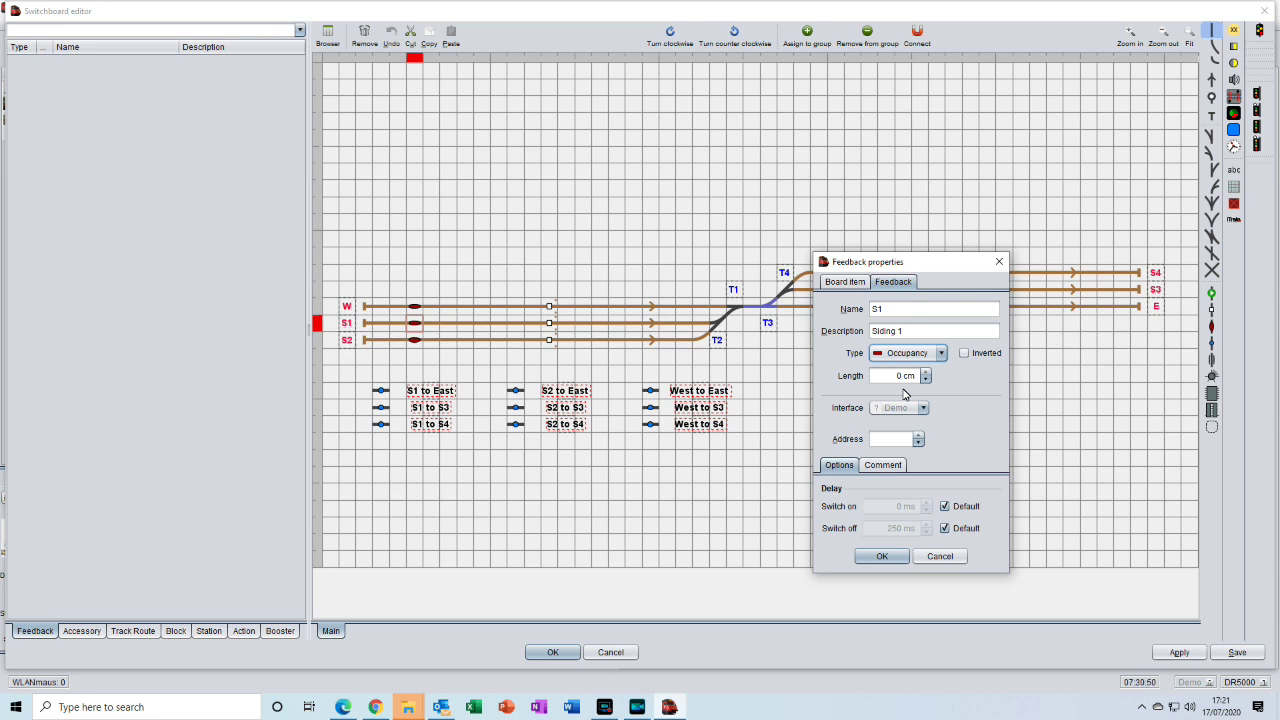
- Give S1 a 150 cm length on interface DR5000 at address 1 and confirm
{"action": "left_click_drag", "start_coordinate": [895, 378], "coordinate": [915, 380]}
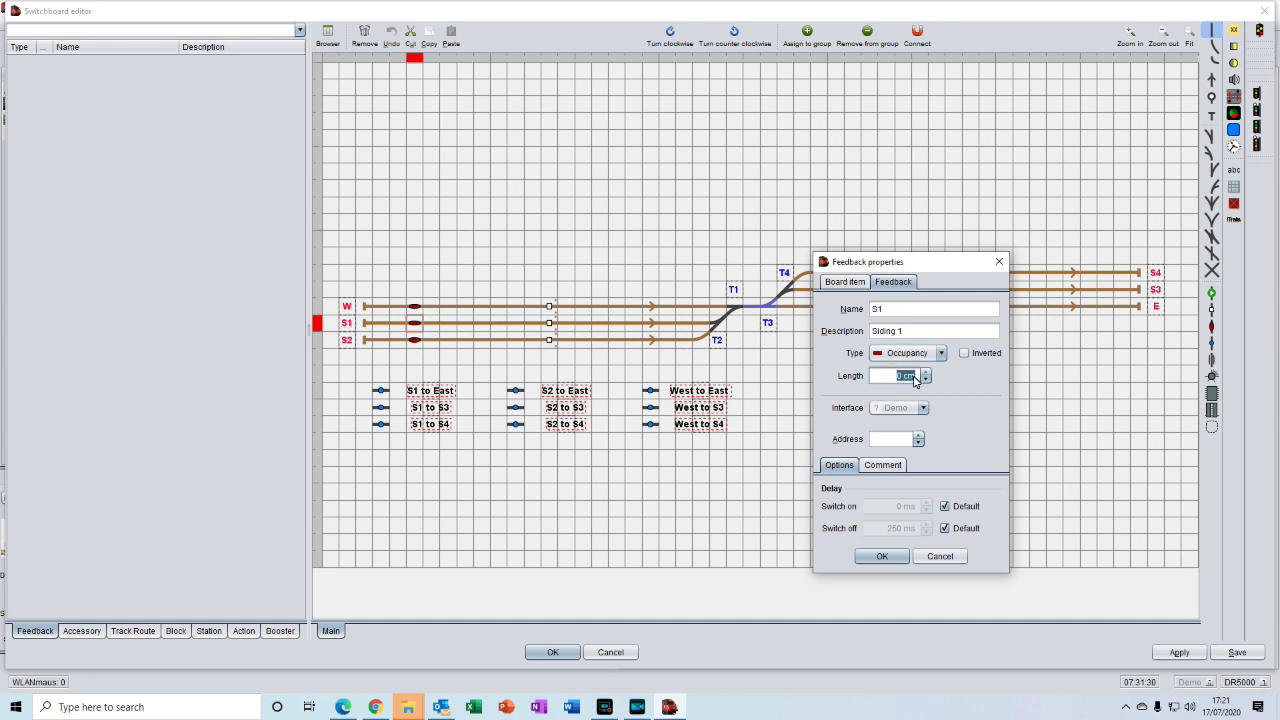
{"action": "key", "text": "BackSpace"}
{"action": "key", "text": "Return"}
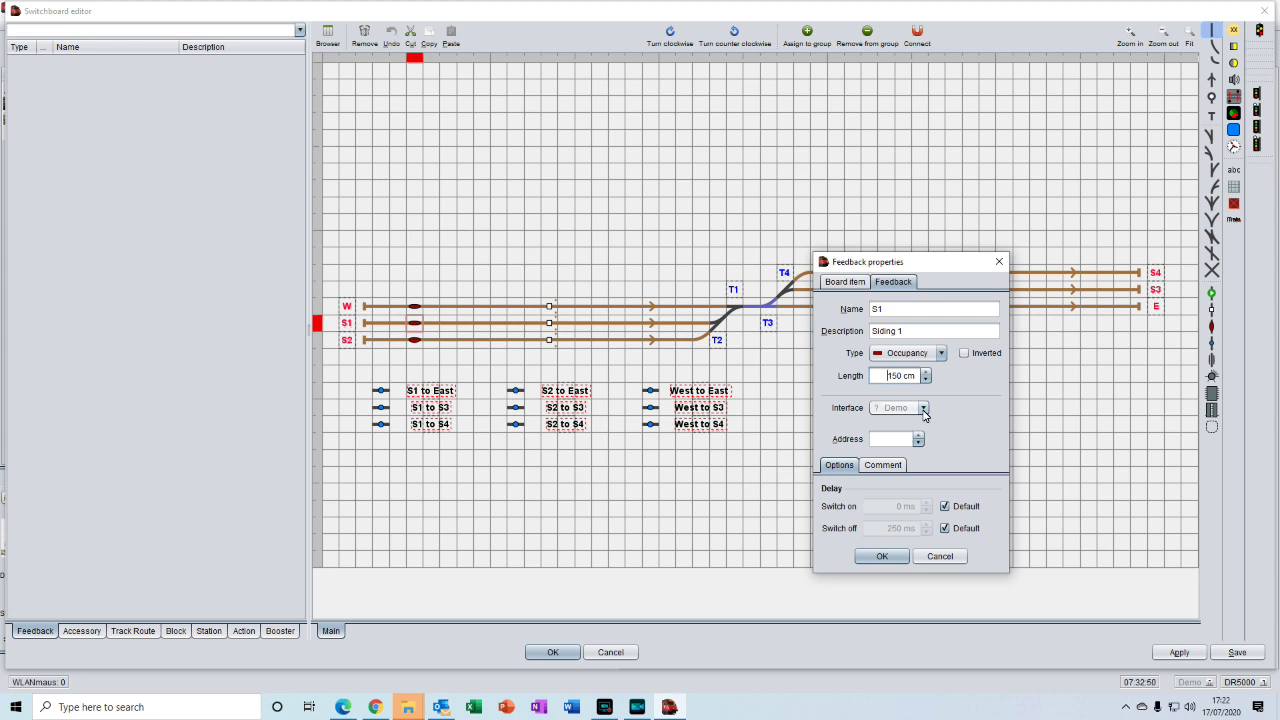
{"action": "left_click", "coordinate": [923, 410]}
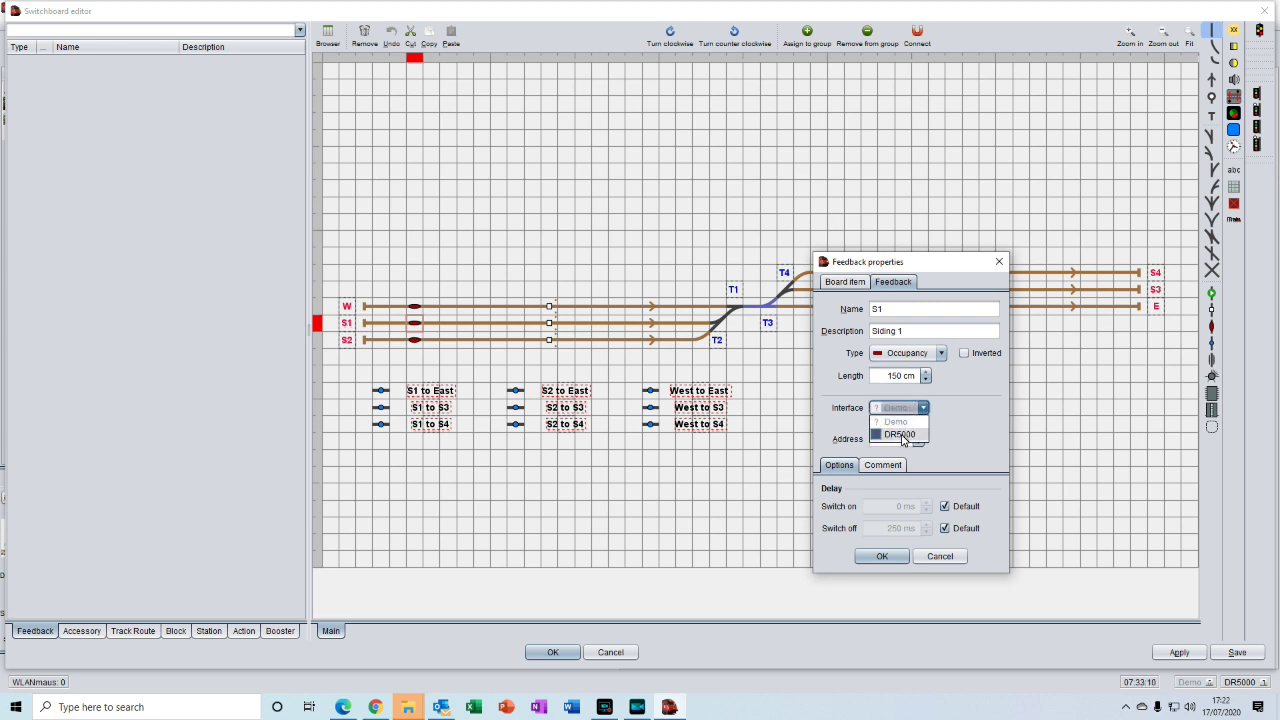
{"action": "left_click", "coordinate": [903, 436]}
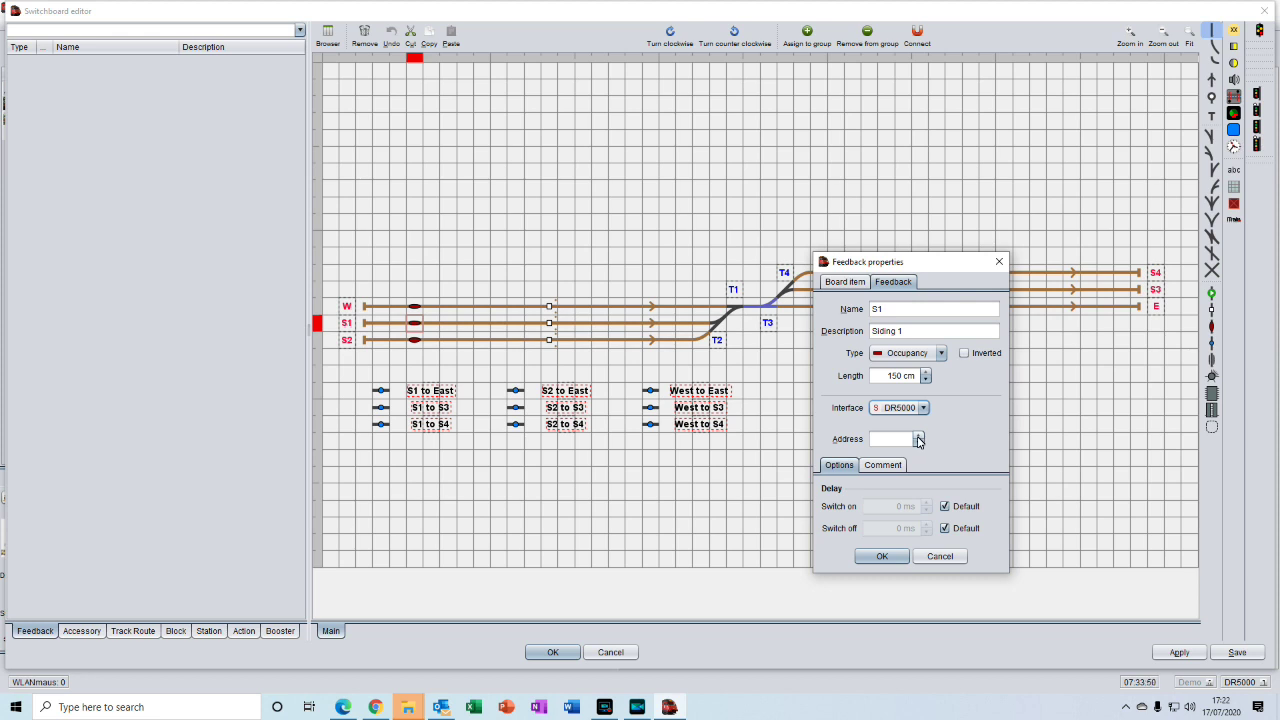
{"action": "left_click", "coordinate": [916, 437]}
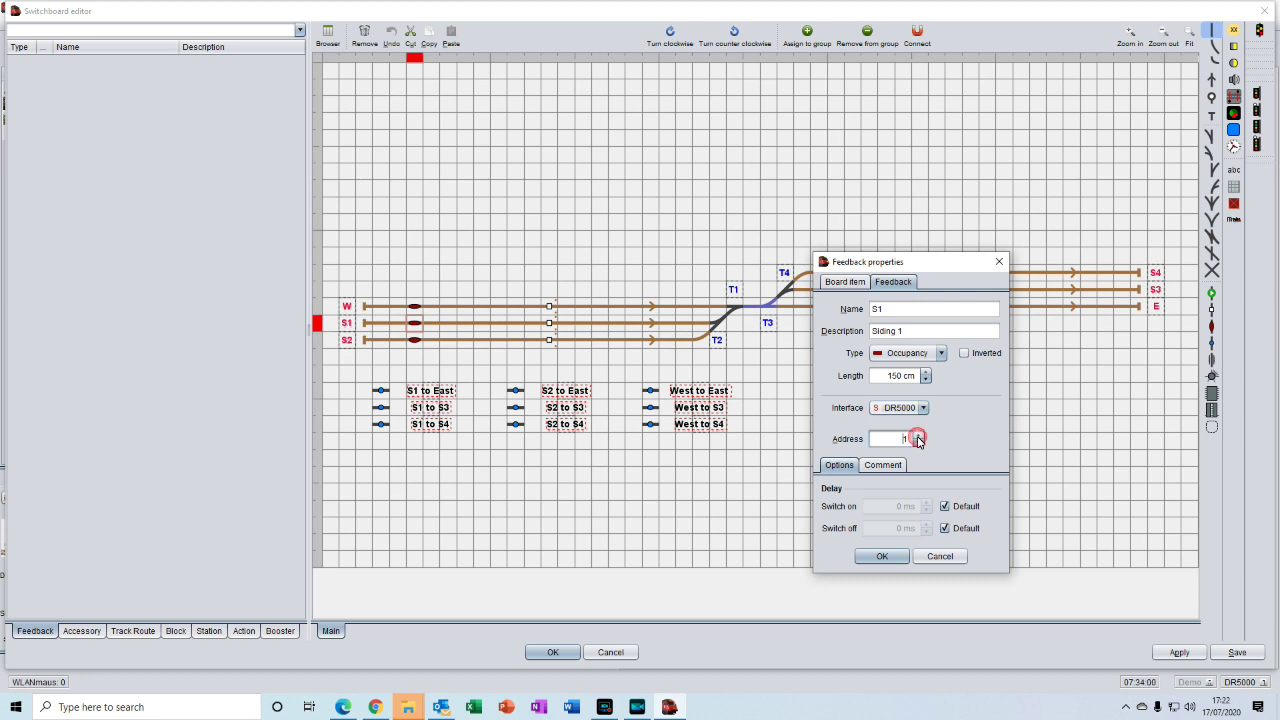
{"action": "left_click", "coordinate": [884, 559]}
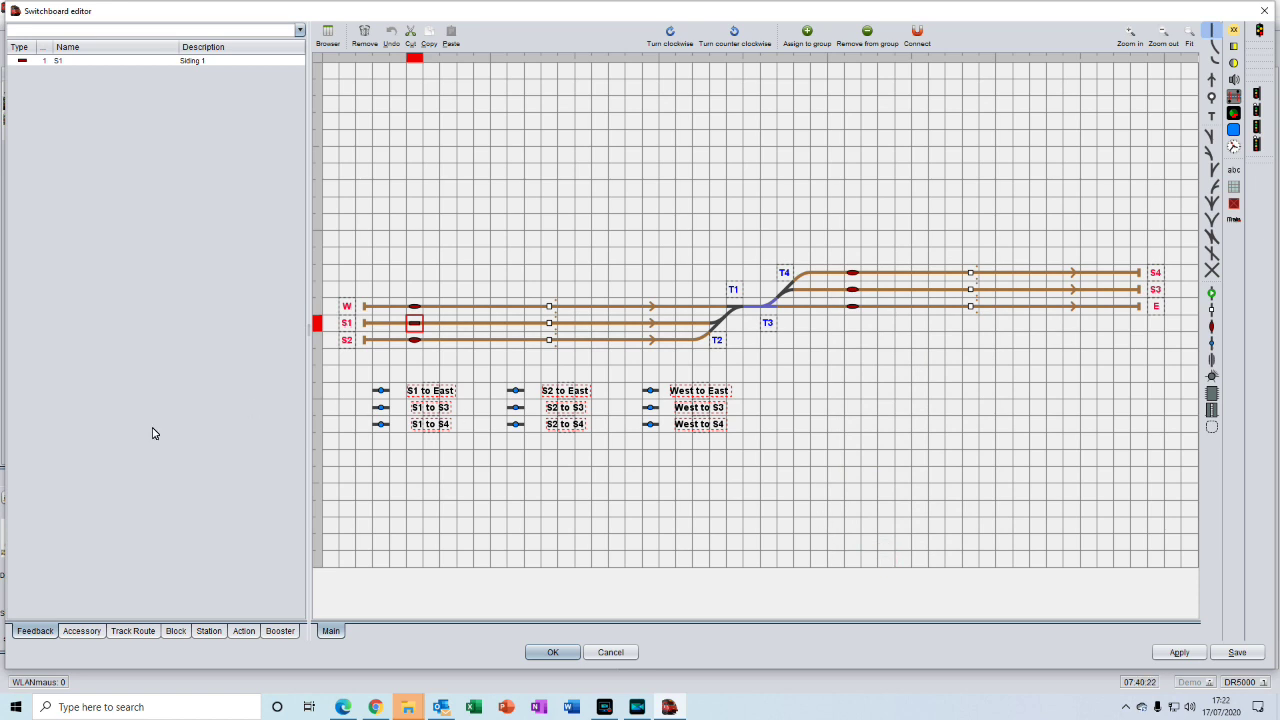
{"action": "left_click", "coordinate": [40, 633]}
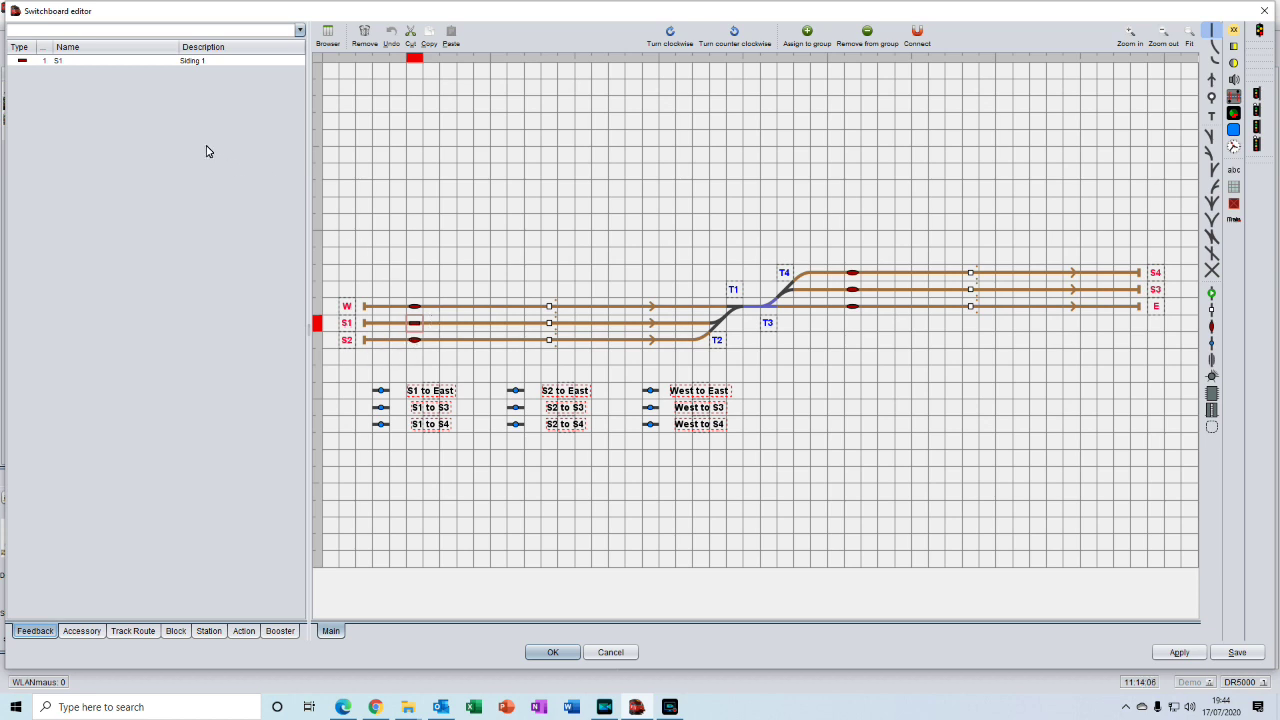
- Use S1 as a template, setting Name to S# and Description to Siding #
{"action": "left_click", "coordinate": [86, 62]}
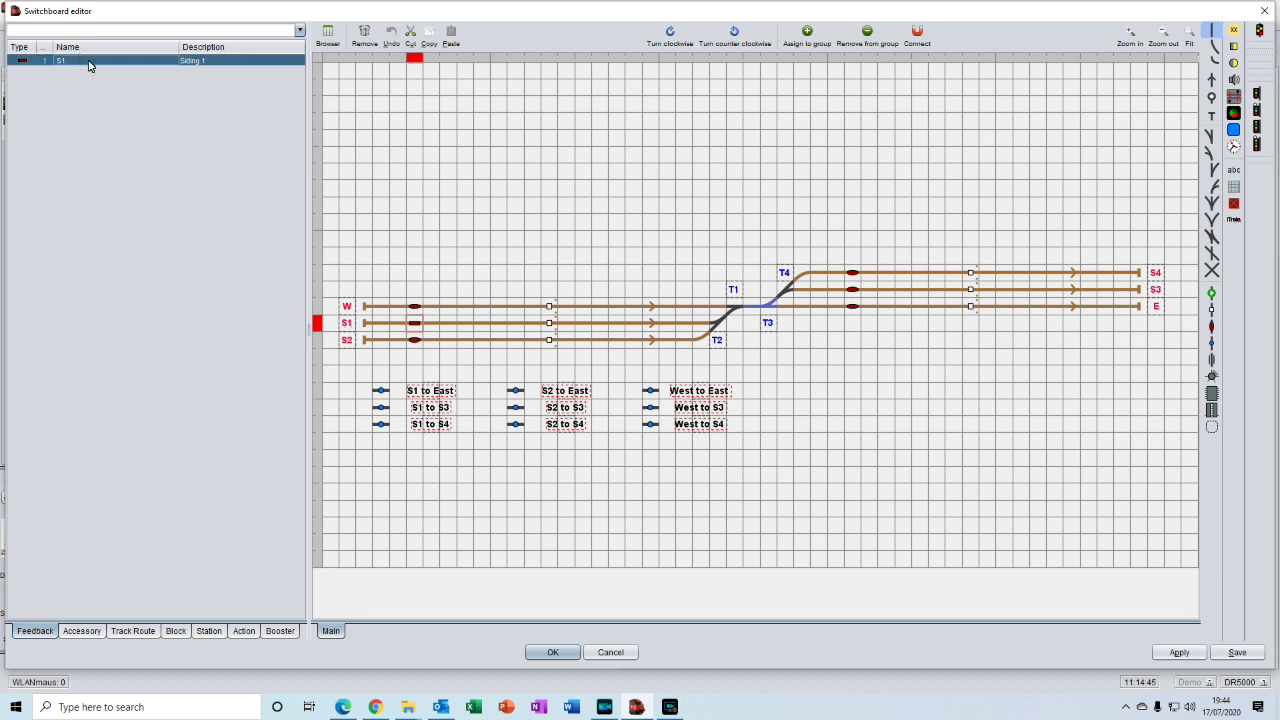
{"action": "right_click", "coordinate": [89, 64]}
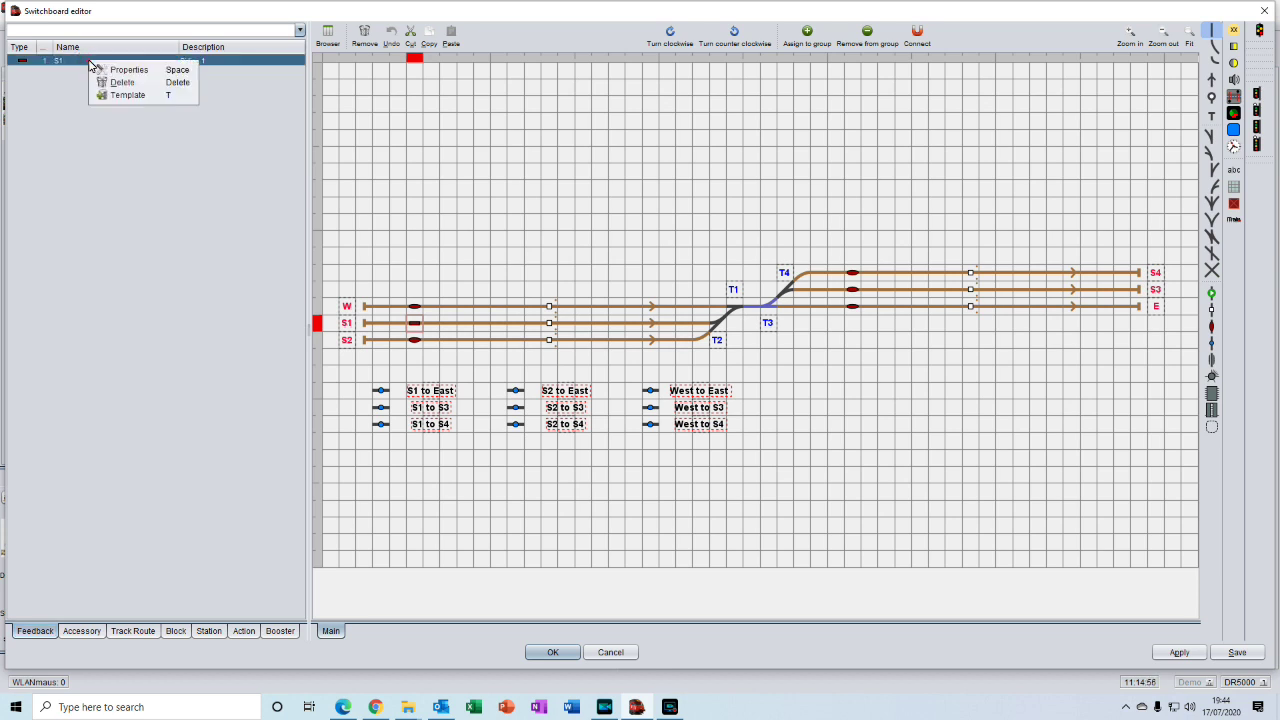
{"action": "left_click", "coordinate": [126, 95]}
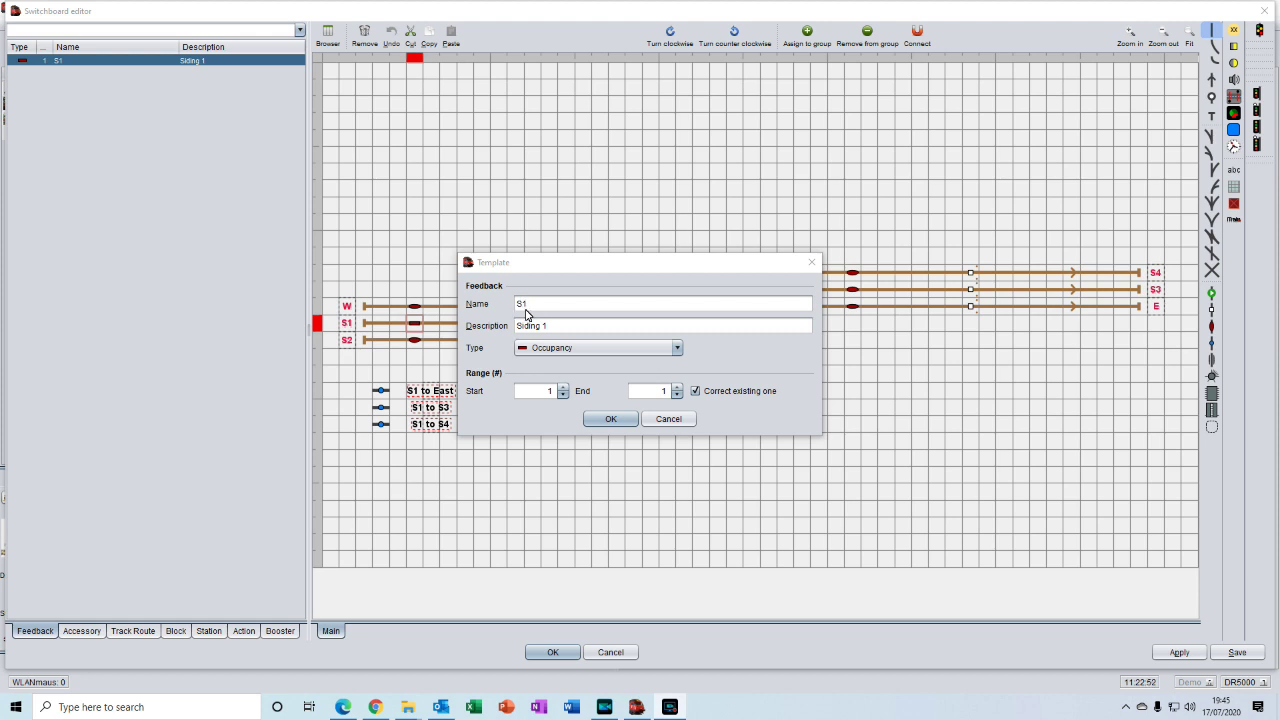
{"action": "left_click", "coordinate": [525, 305]}
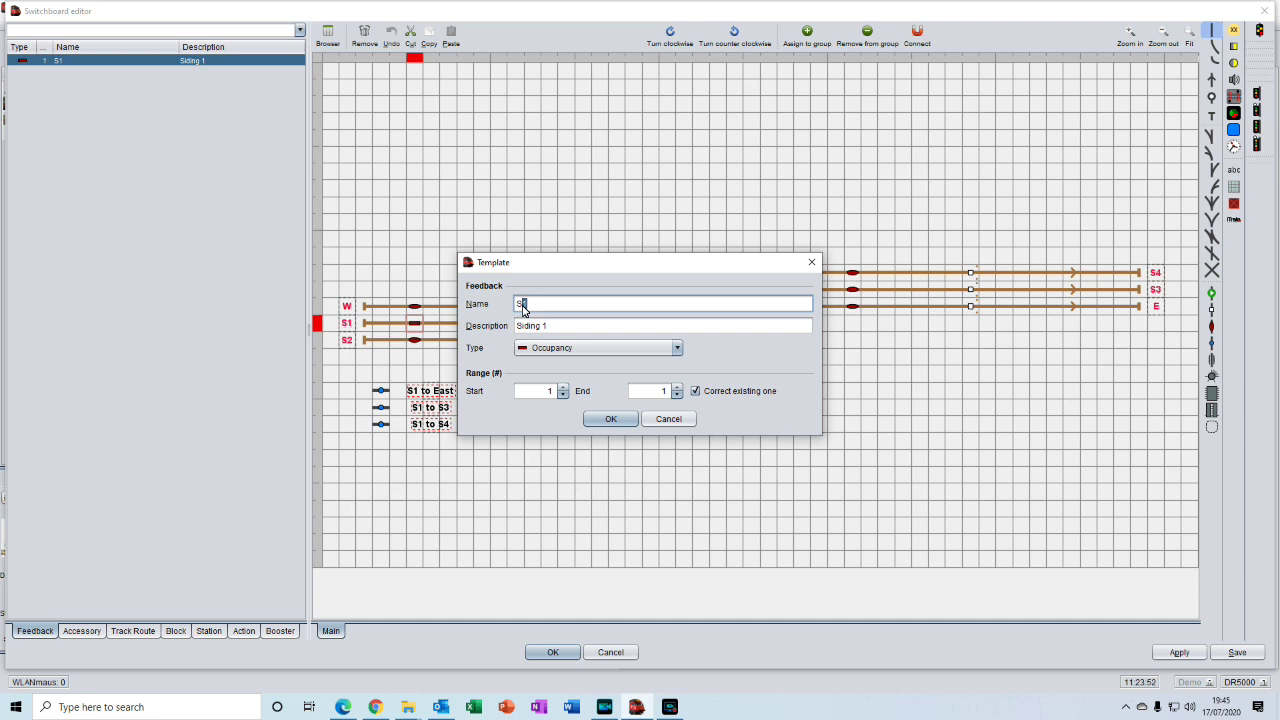
{"action": "type", "text": "#"}
{"action": "double_click", "coordinate": [547, 327]}
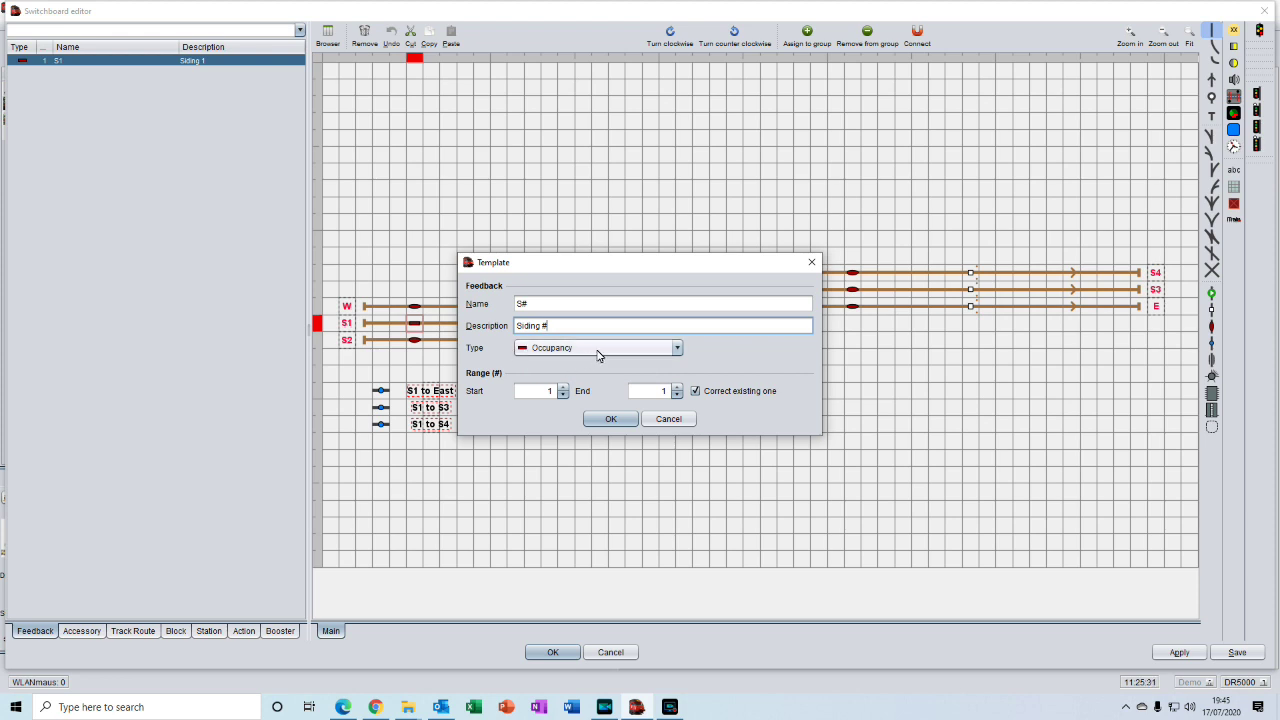
- Keep Occupancy type, number from 2 to 6, untick Correct existing one, and generate
{"action": "left_click", "coordinate": [679, 350]}
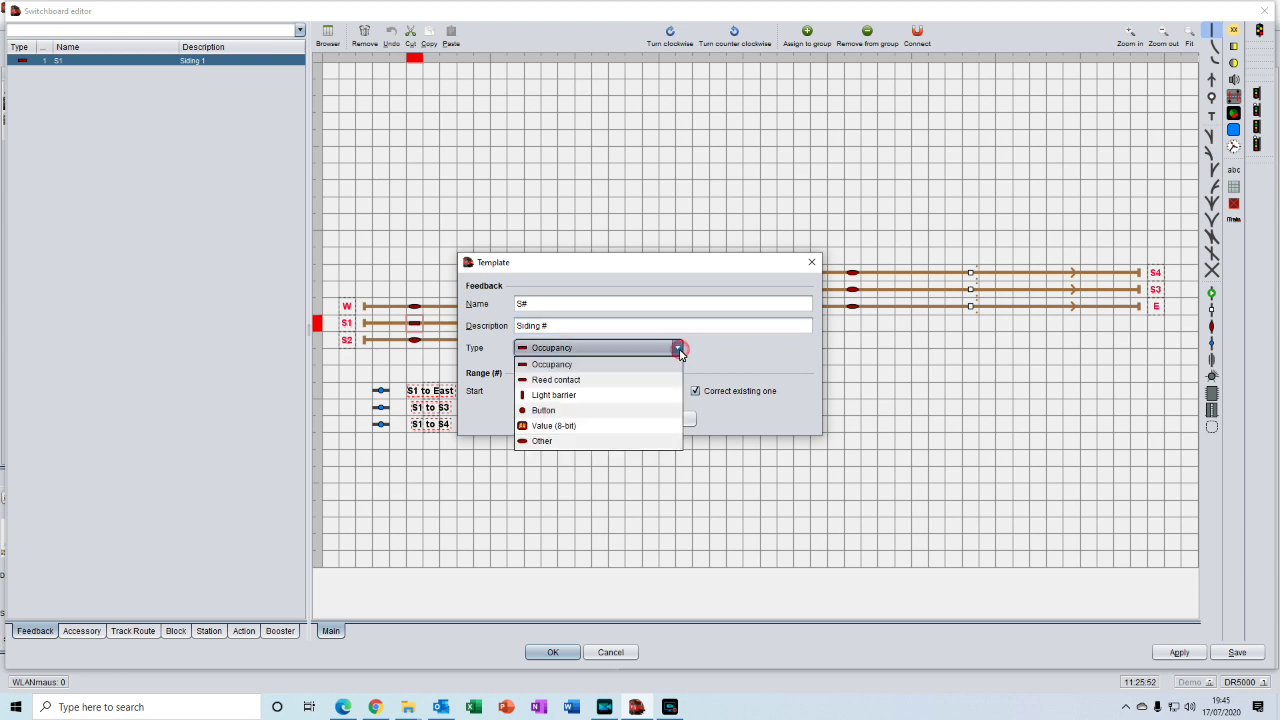
{"action": "left_click", "coordinate": [708, 350]}
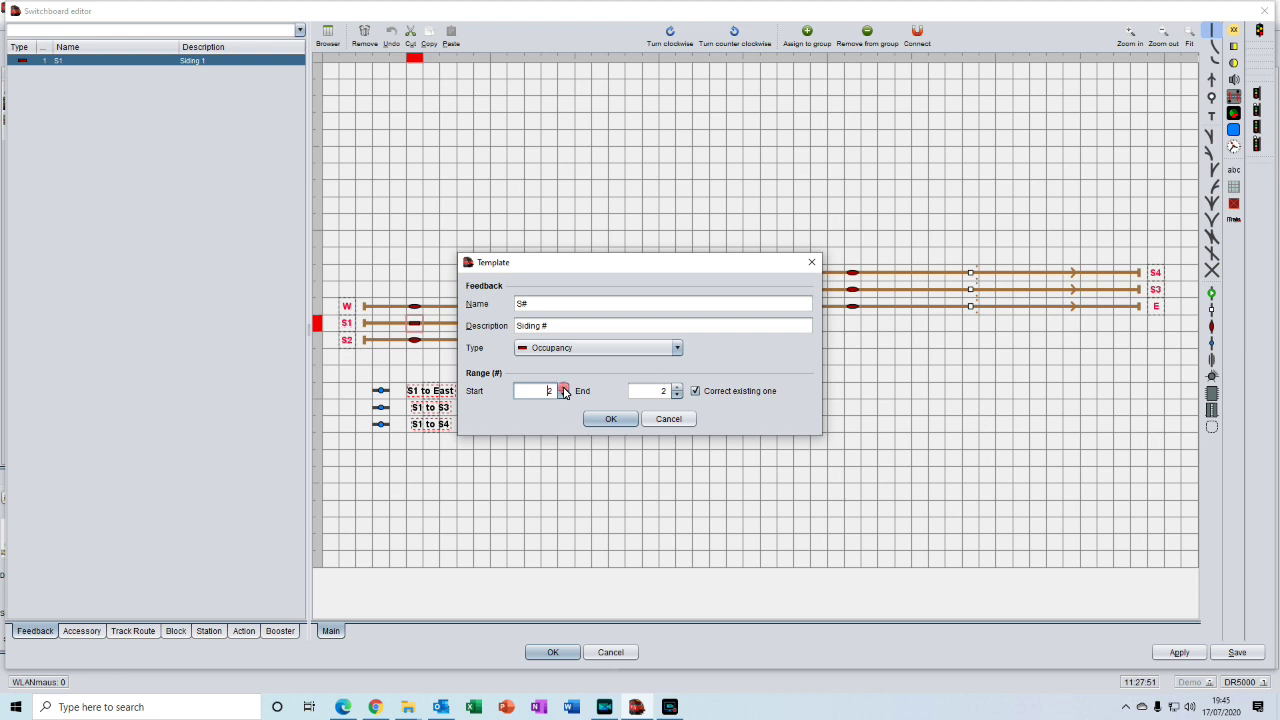
{"action": "left_click", "coordinate": [563, 387]}
{"action": "left_click", "coordinate": [678, 387]}
{"action": "left_click", "coordinate": [697, 391]}
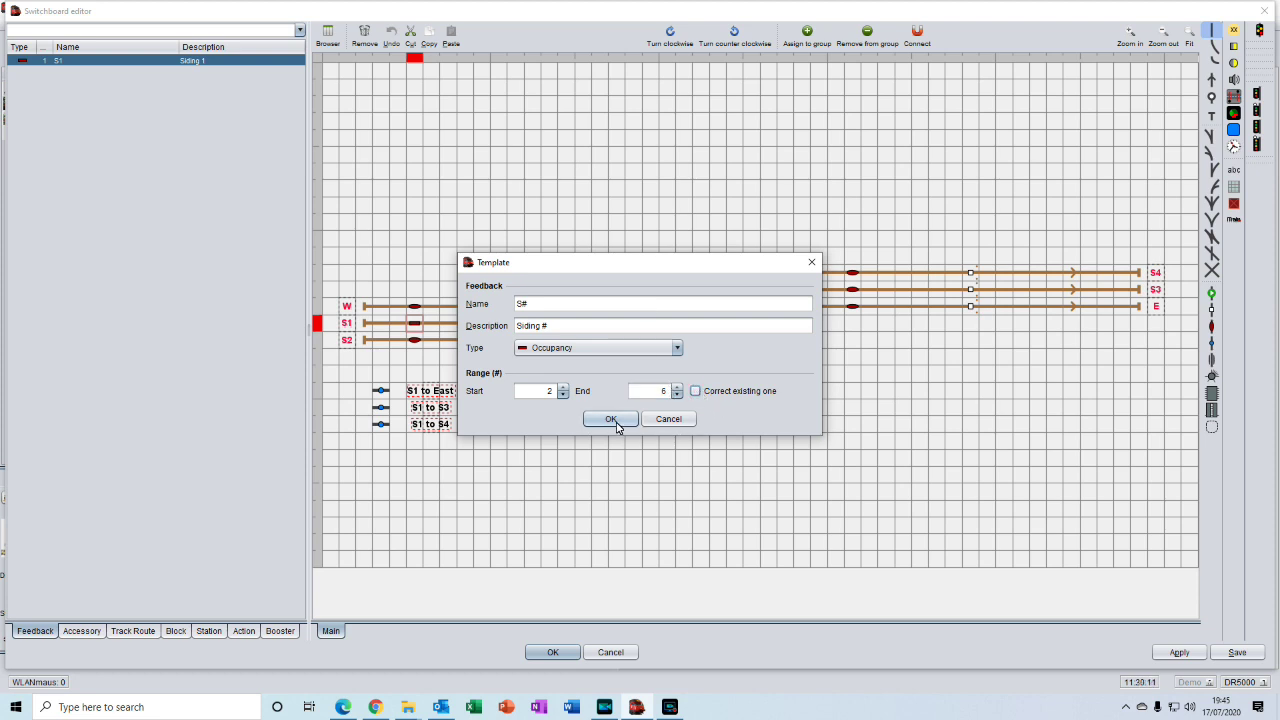
{"action": "left_click", "coordinate": [612, 419]}
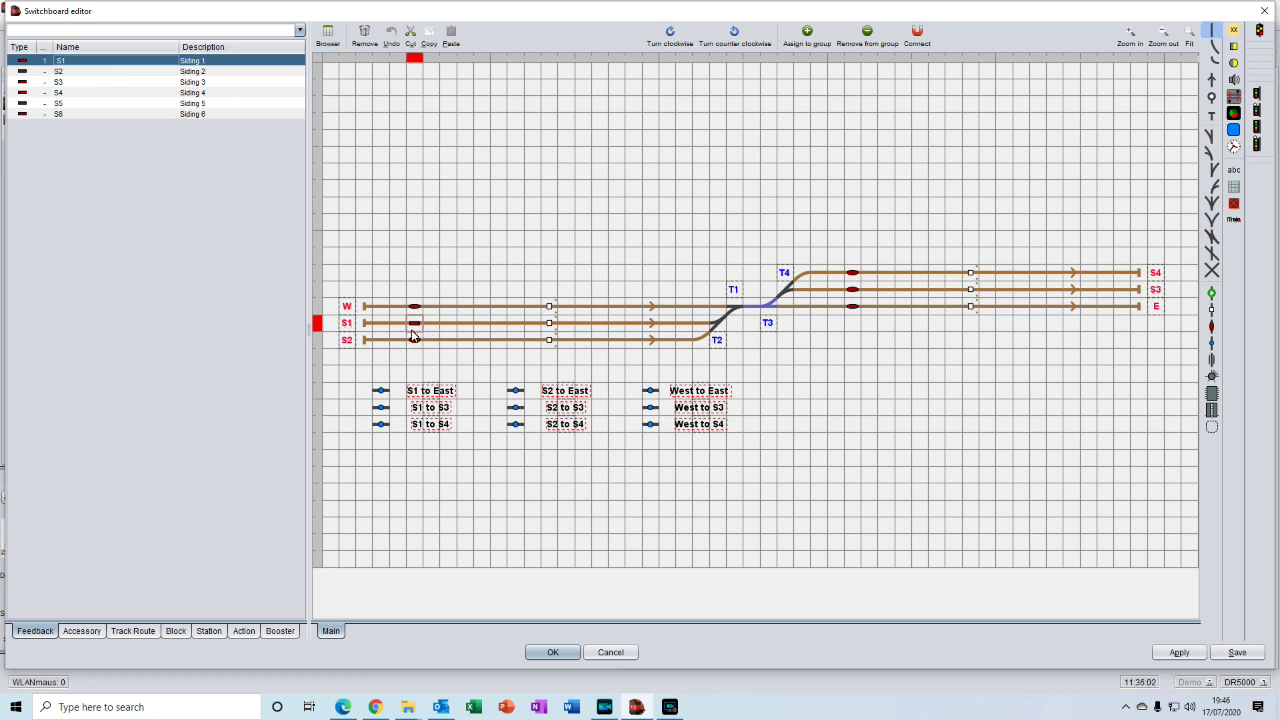
- Place feedback S2 on the S2 track, with 150 cm length and DR5000 address 2
{"action": "left_click", "coordinate": [60, 72]}
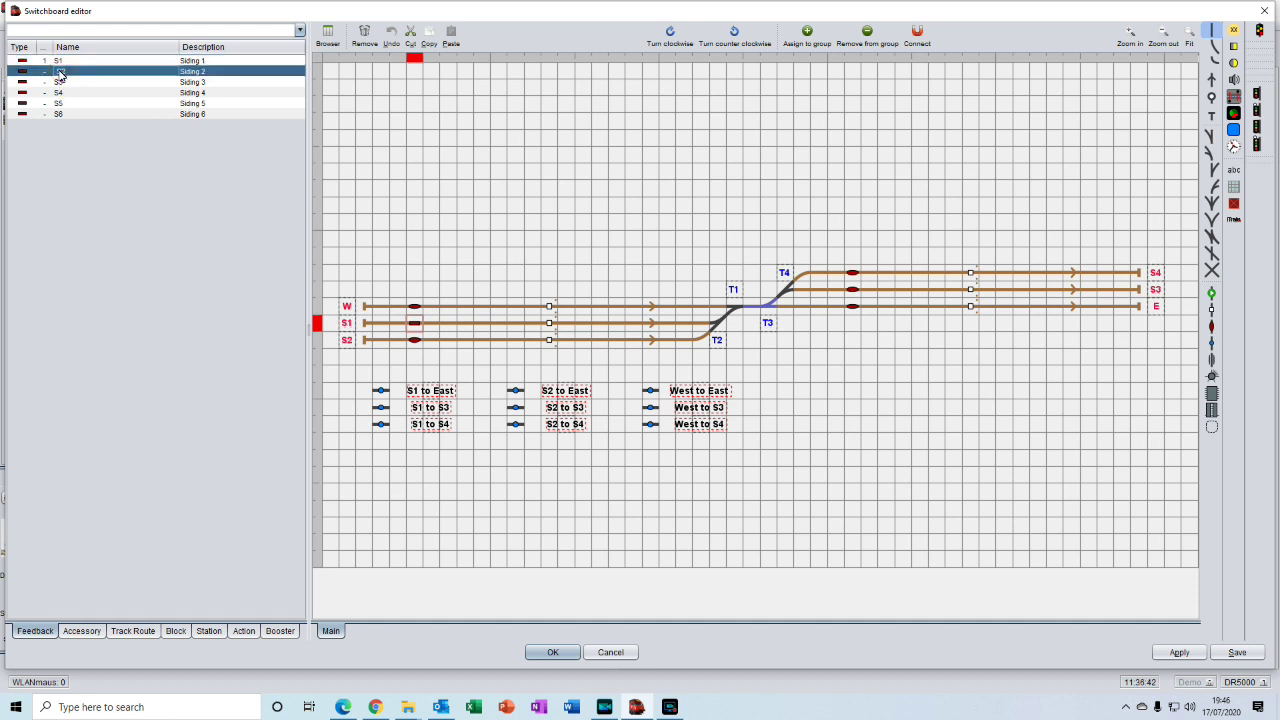
{"action": "left_click_drag", "start_coordinate": [60, 72], "coordinate": [415, 345]}
{"action": "double_click", "coordinate": [415, 342]}
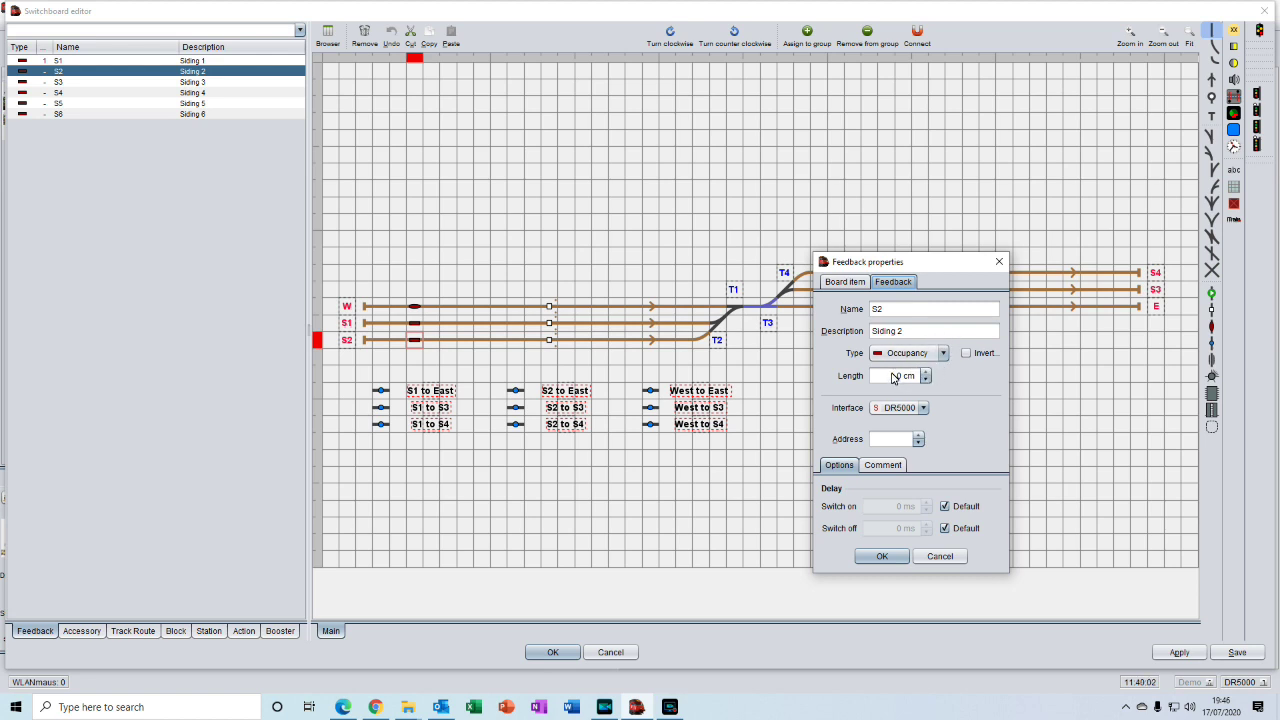
{"action": "left_click_drag", "start_coordinate": [893, 377], "coordinate": [918, 384]}
{"action": "type", "text": "15"}
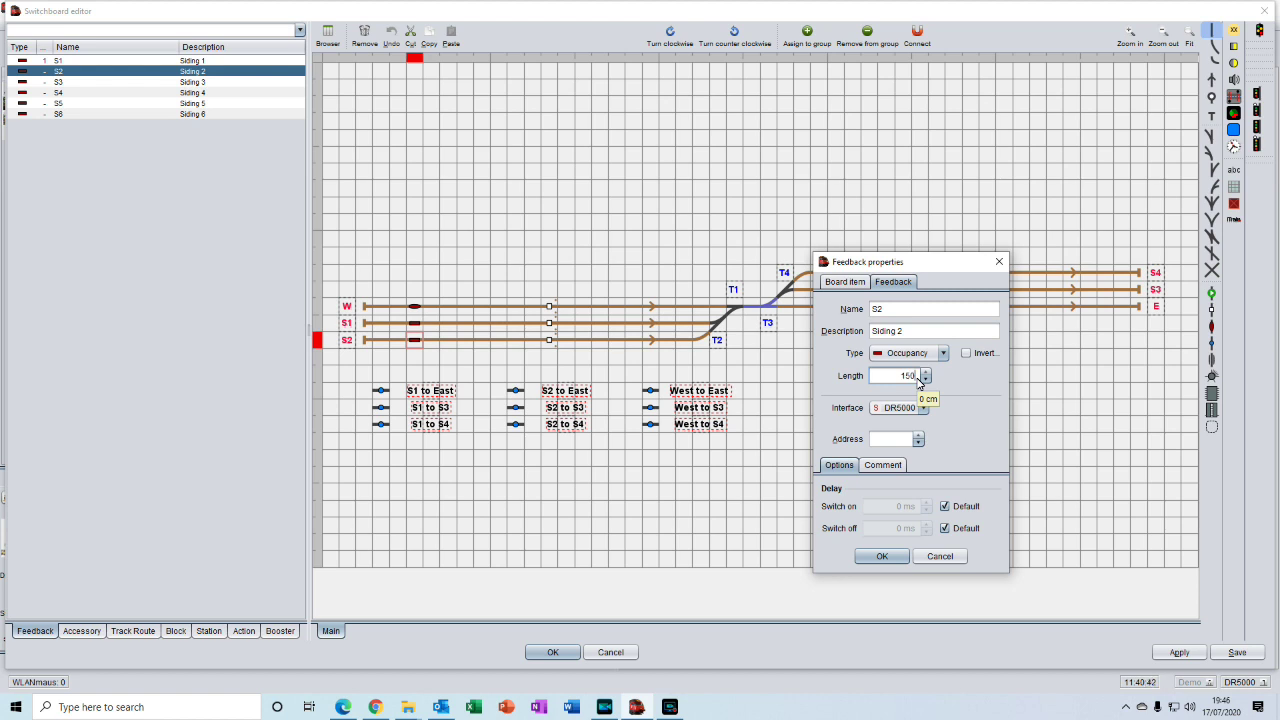
{"action": "type", "text": "0"}
{"action": "key", "text": "Return"}
{"action": "left_click", "coordinate": [918, 437]}
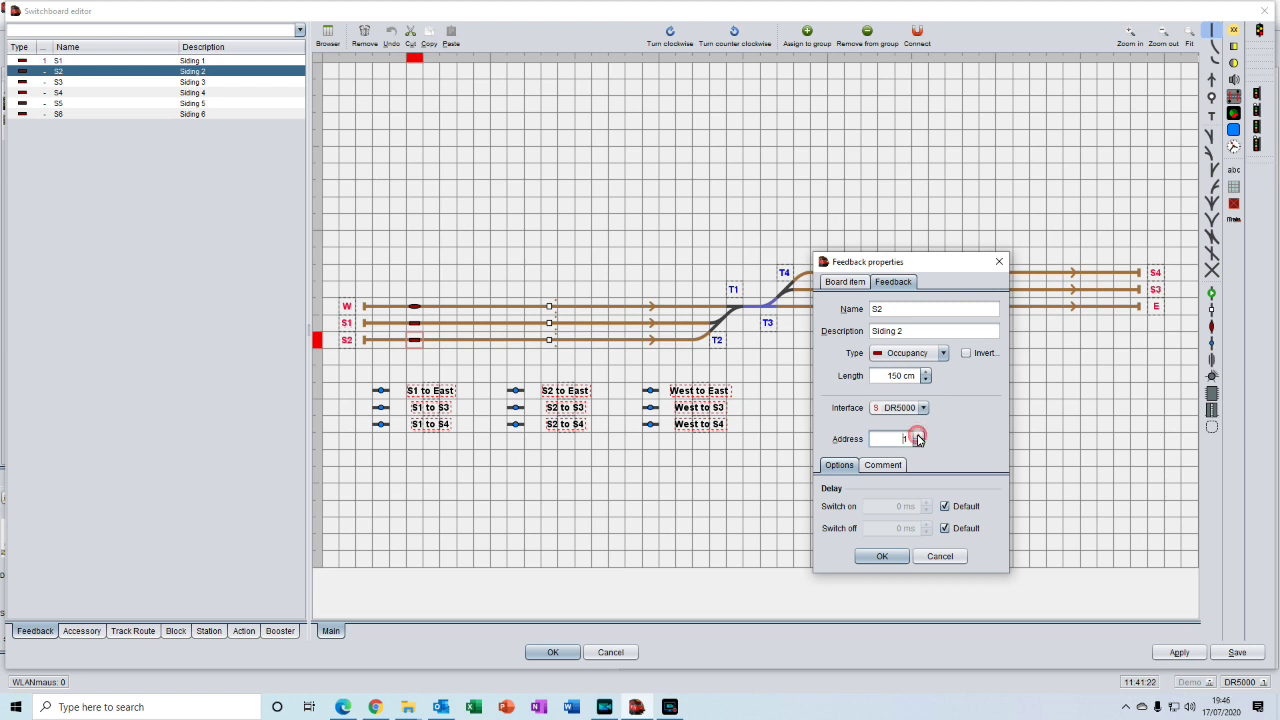
{"action": "left_click", "coordinate": [918, 437]}
{"action": "left_click", "coordinate": [881, 557]}
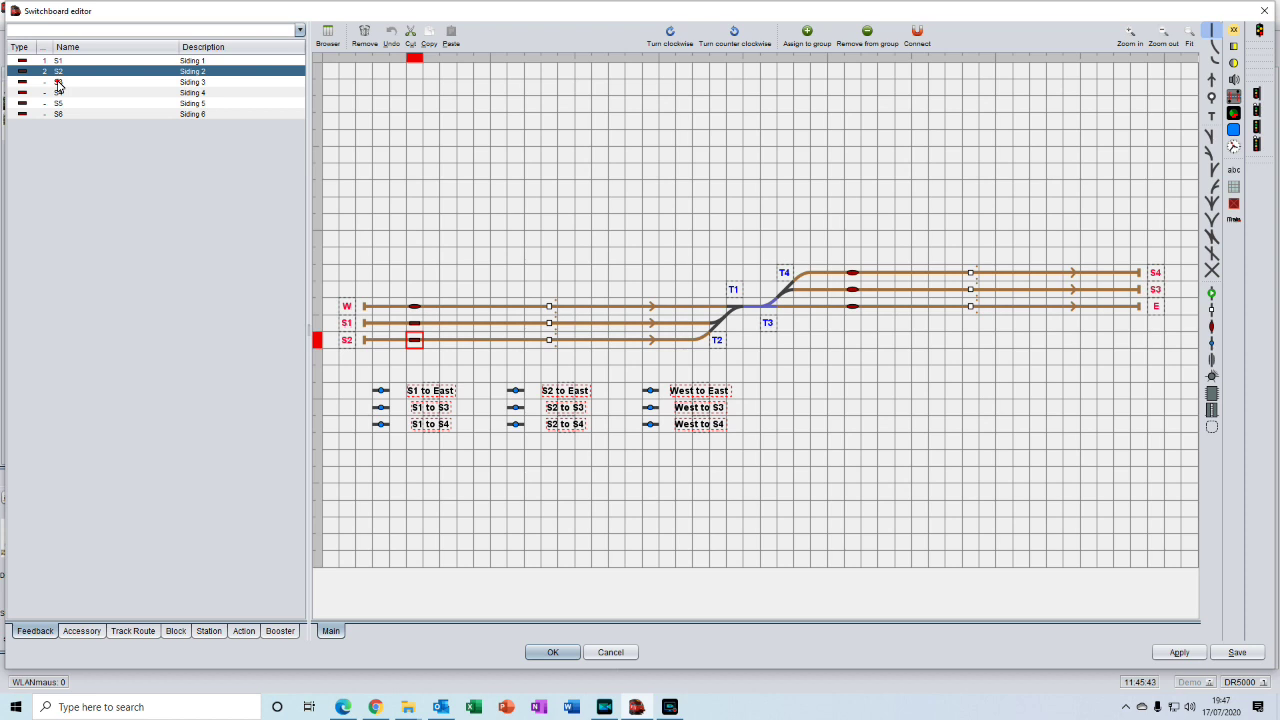
- Drop feedback S3 onto the S3 siding track with a 150 cm length and DR5000 address 3
{"action": "mouse_move", "coordinate": [58, 85]}
{"action": "left_mouse_down"}
{"action": "mouse_move", "coordinate": [784, 238]}
{"action": "mouse_move", "coordinate": [937, 292]}
{"action": "mouse_move", "coordinate": [852, 294]}
{"action": "left_mouse_up"}
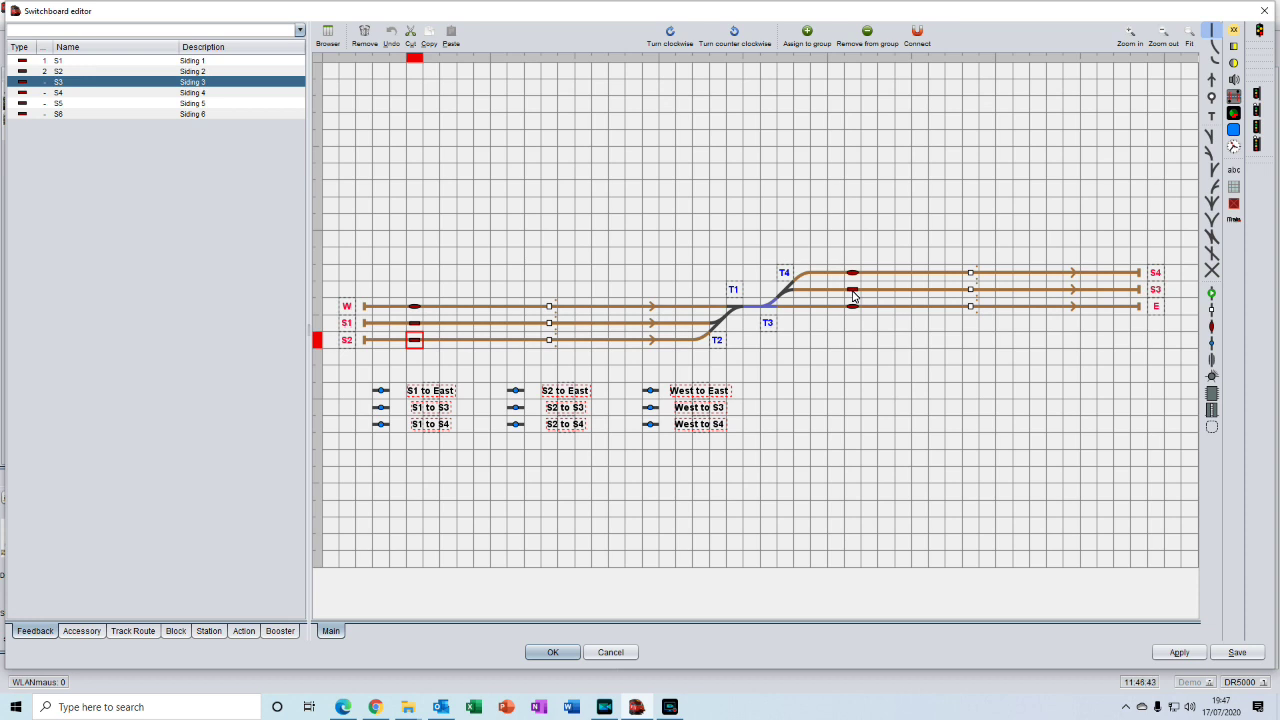
{"action": "double_click", "coordinate": [853, 294]}
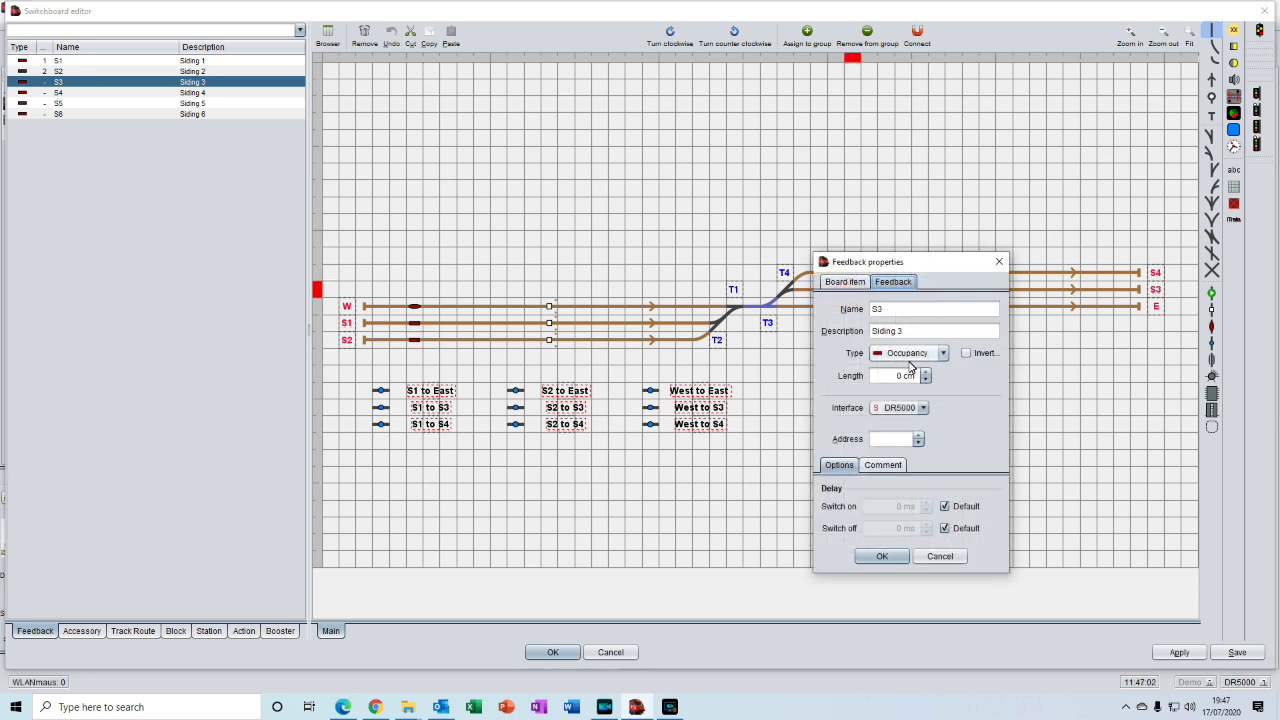
{"action": "left_click", "coordinate": [905, 375]}
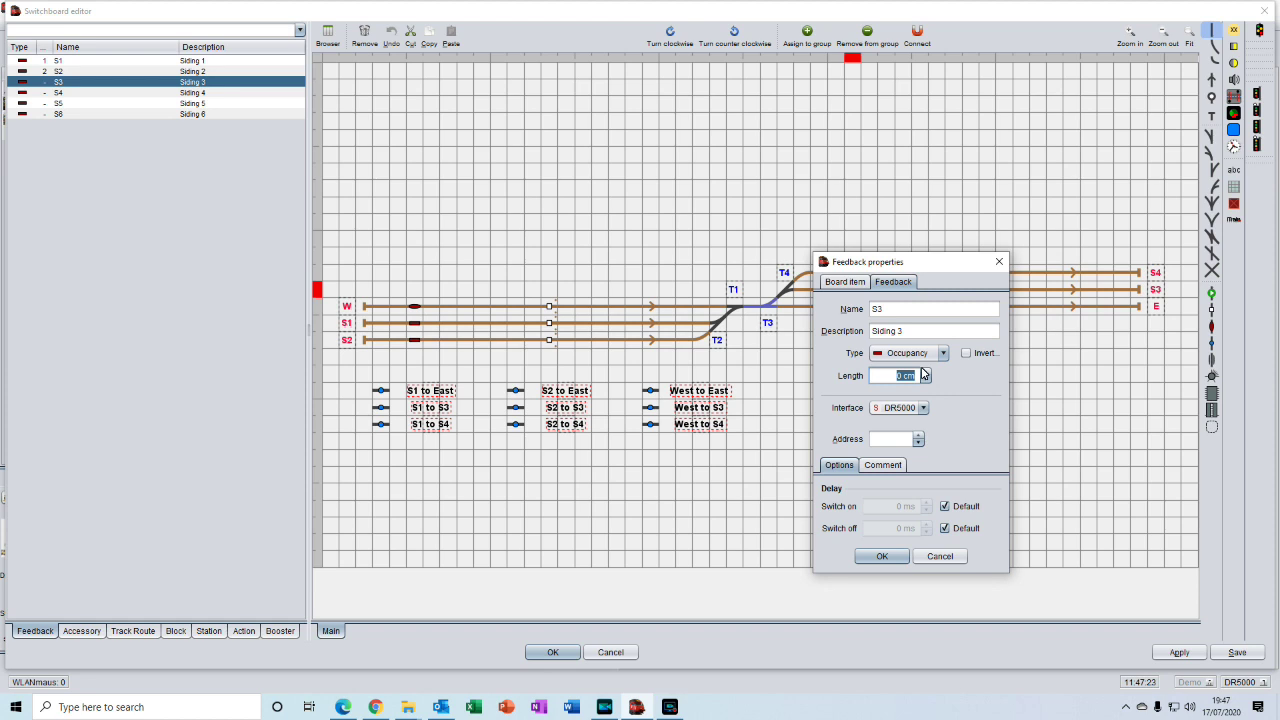
{"action": "type", "text": "150"}
{"action": "key", "text": "Tab"}
{"action": "left_click", "coordinate": [919, 436]}
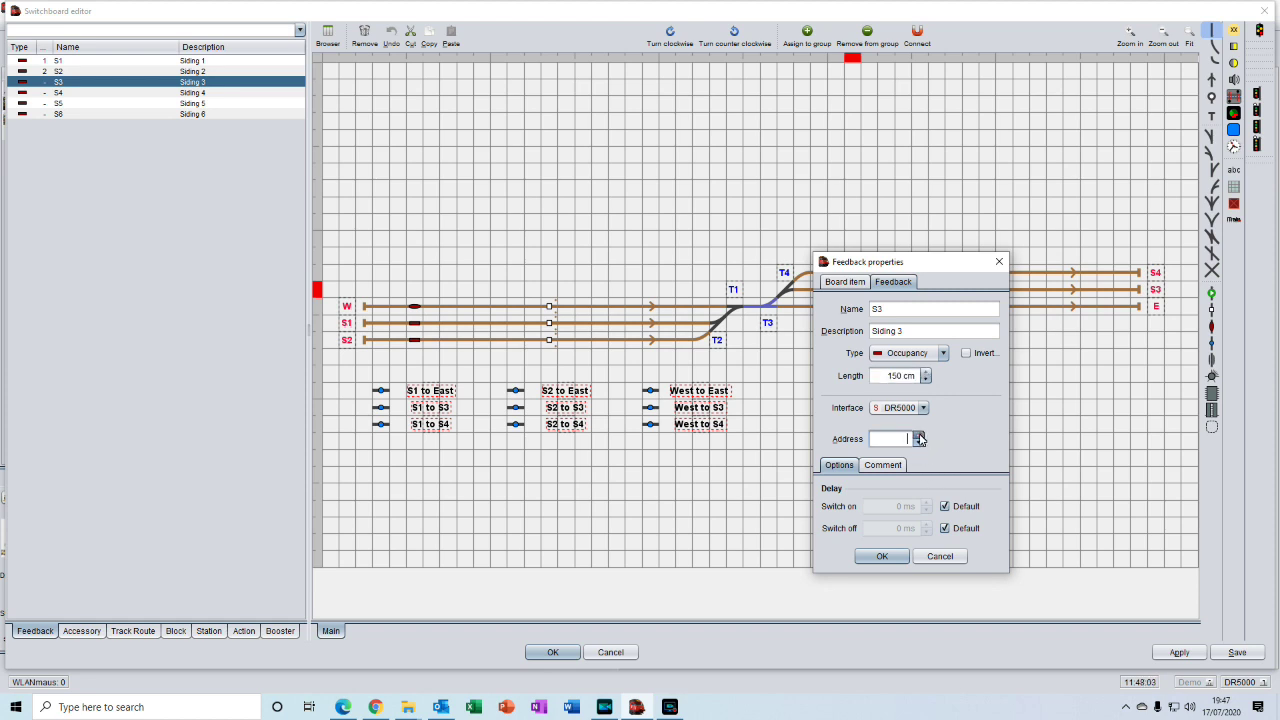
{"action": "left_click", "coordinate": [919, 436]}
{"action": "left_click", "coordinate": [919, 436]}
{"action": "left_click", "coordinate": [886, 556]}
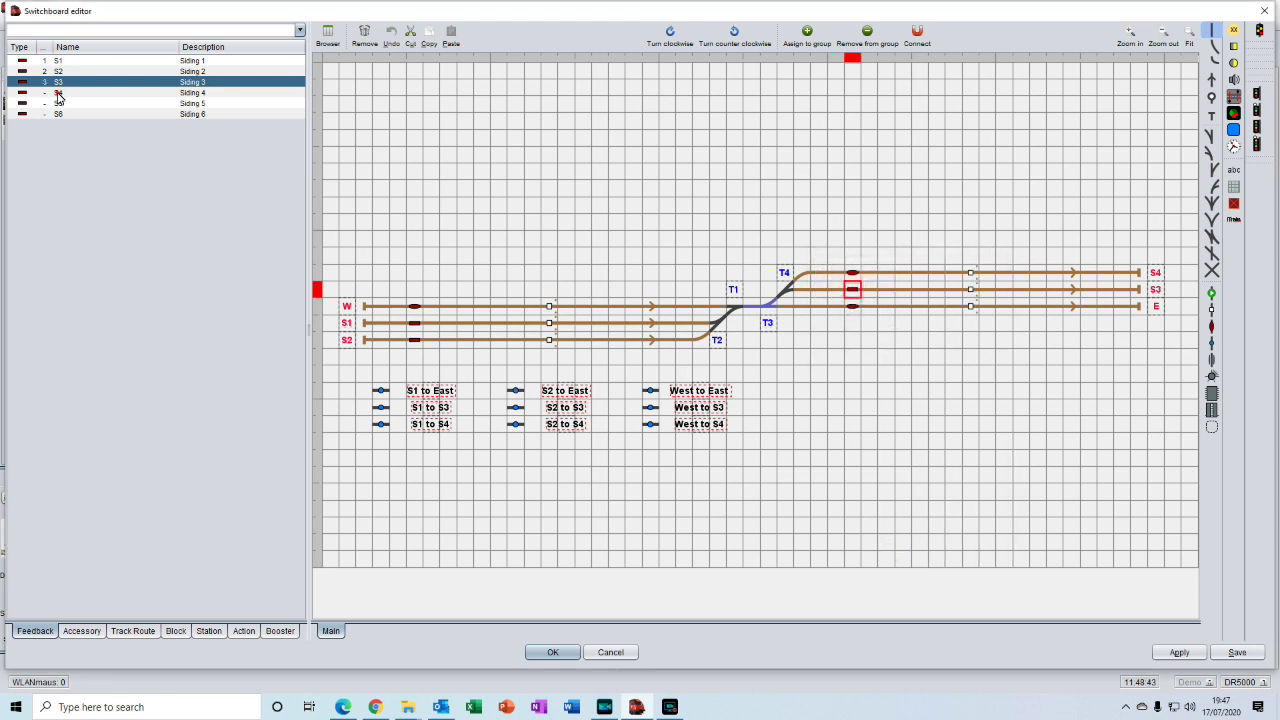
- Drop feedback S4 onto the top S4 siding track with a 150 cm length and address 4
{"action": "left_click_drag", "start_coordinate": [58, 95], "coordinate": [853, 280]}
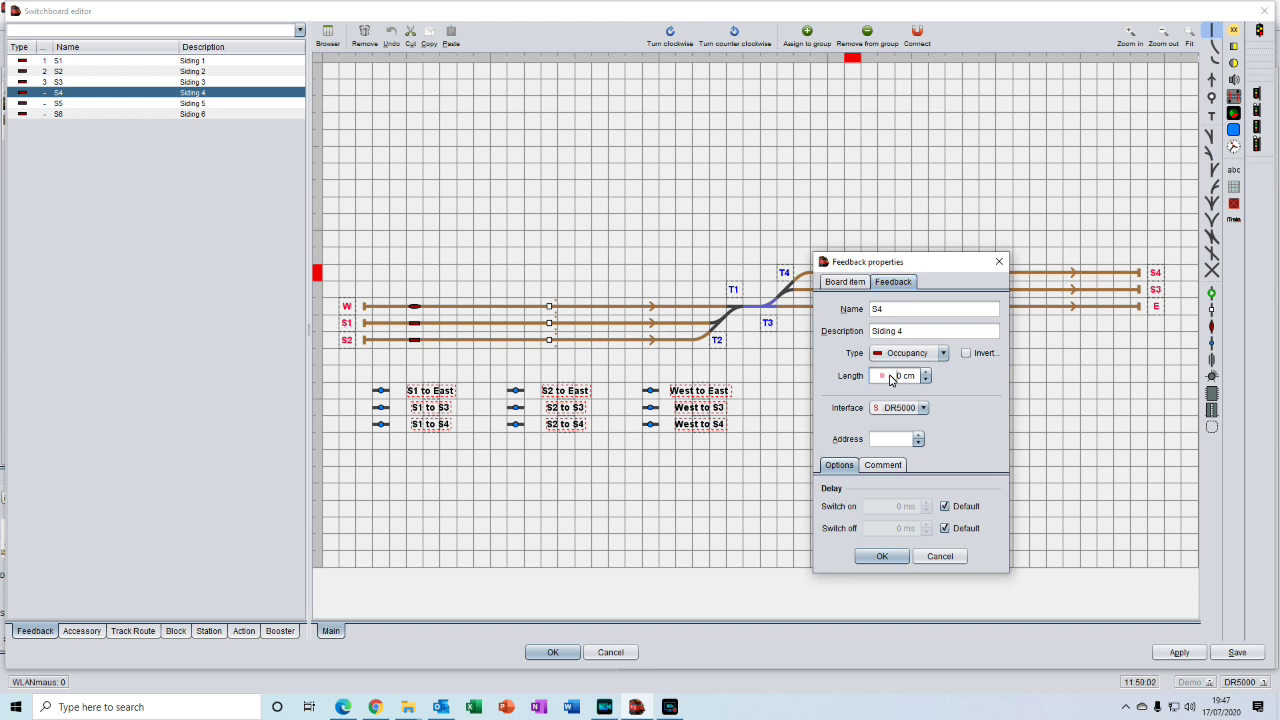
{"action": "left_click_drag", "start_coordinate": [893, 377], "coordinate": [919, 378]}
{"action": "type", "text": "150"}
{"action": "left_click", "coordinate": [921, 437]}
{"action": "left_click", "coordinate": [921, 437]}
{"action": "left_click", "coordinate": [921, 437]}
{"action": "left_click", "coordinate": [921, 437]}
{"action": "left_click", "coordinate": [884, 556]}
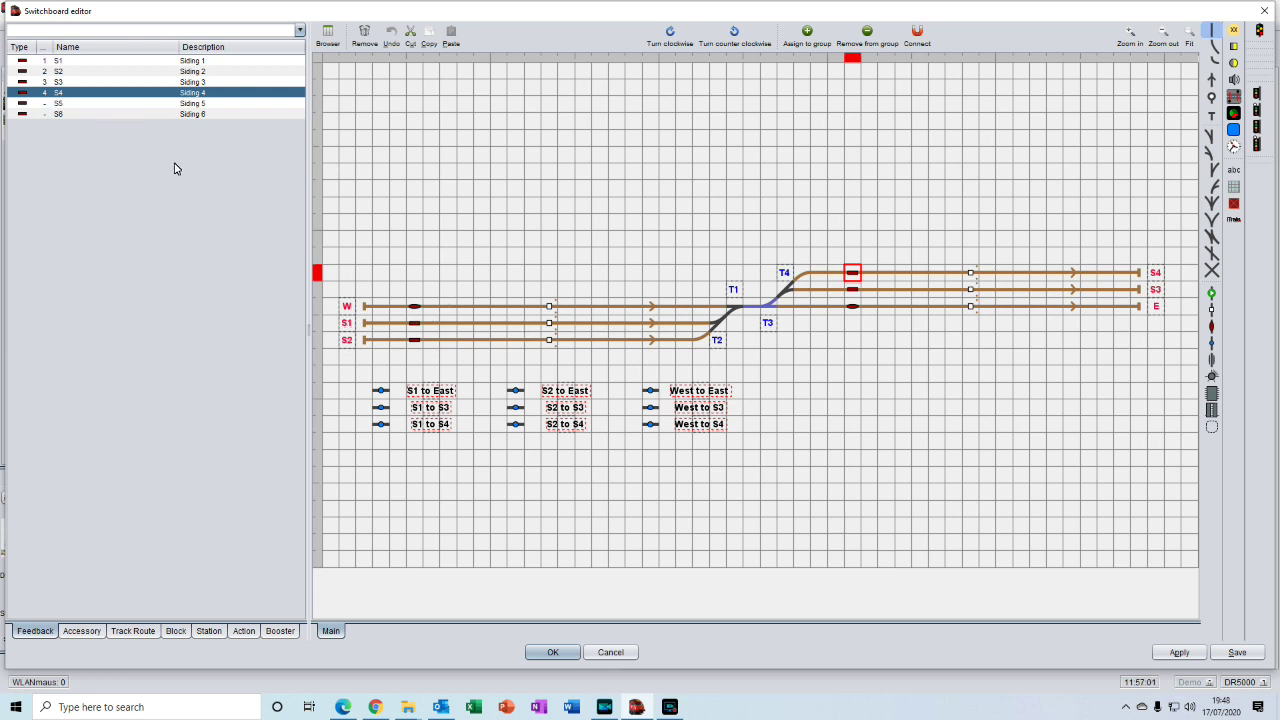
- Link the W track's feedback marker to feedback S5 in its board item settings
{"action": "double_click", "coordinate": [415, 308]}
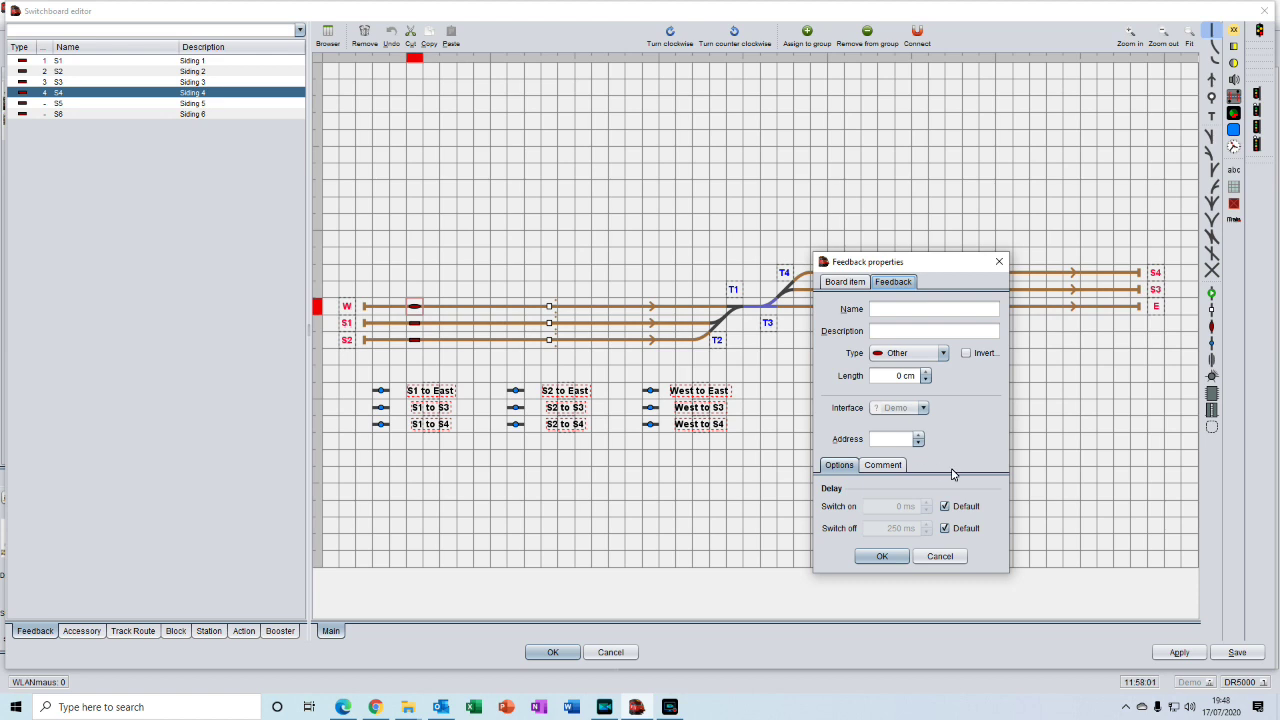
{"action": "left_click", "coordinate": [846, 283]}
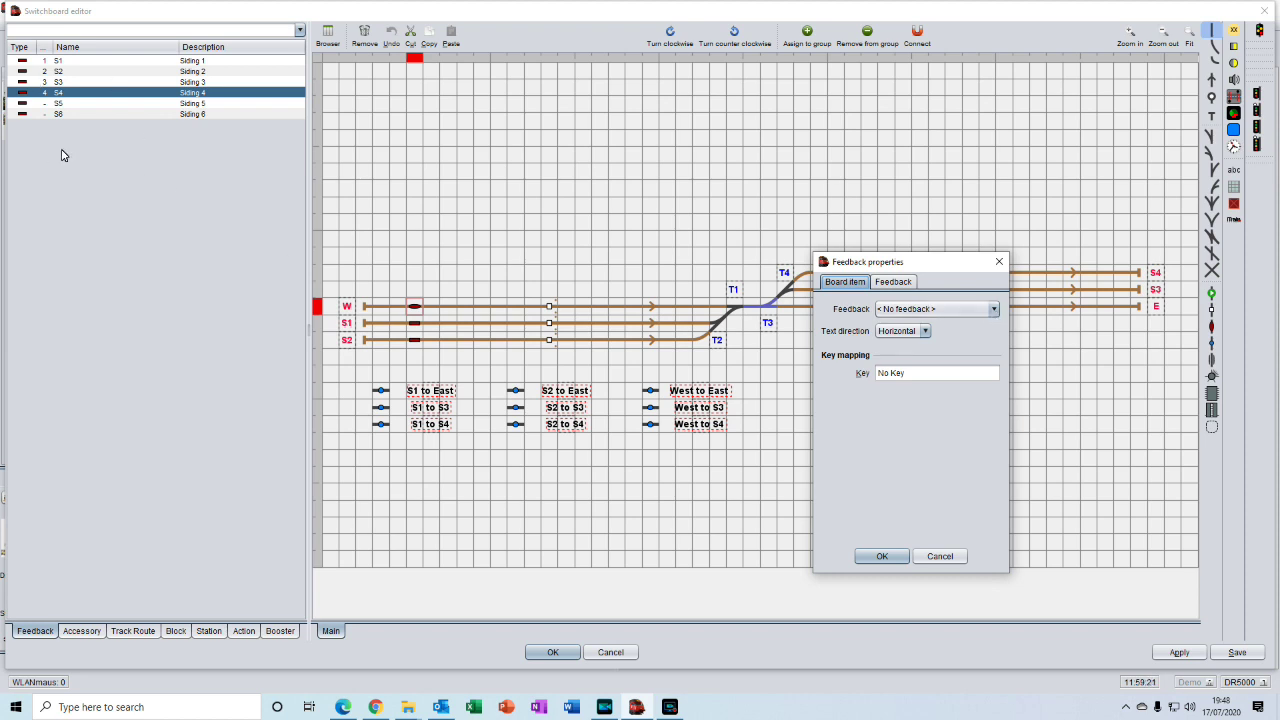
{"action": "left_click", "coordinate": [995, 309]}
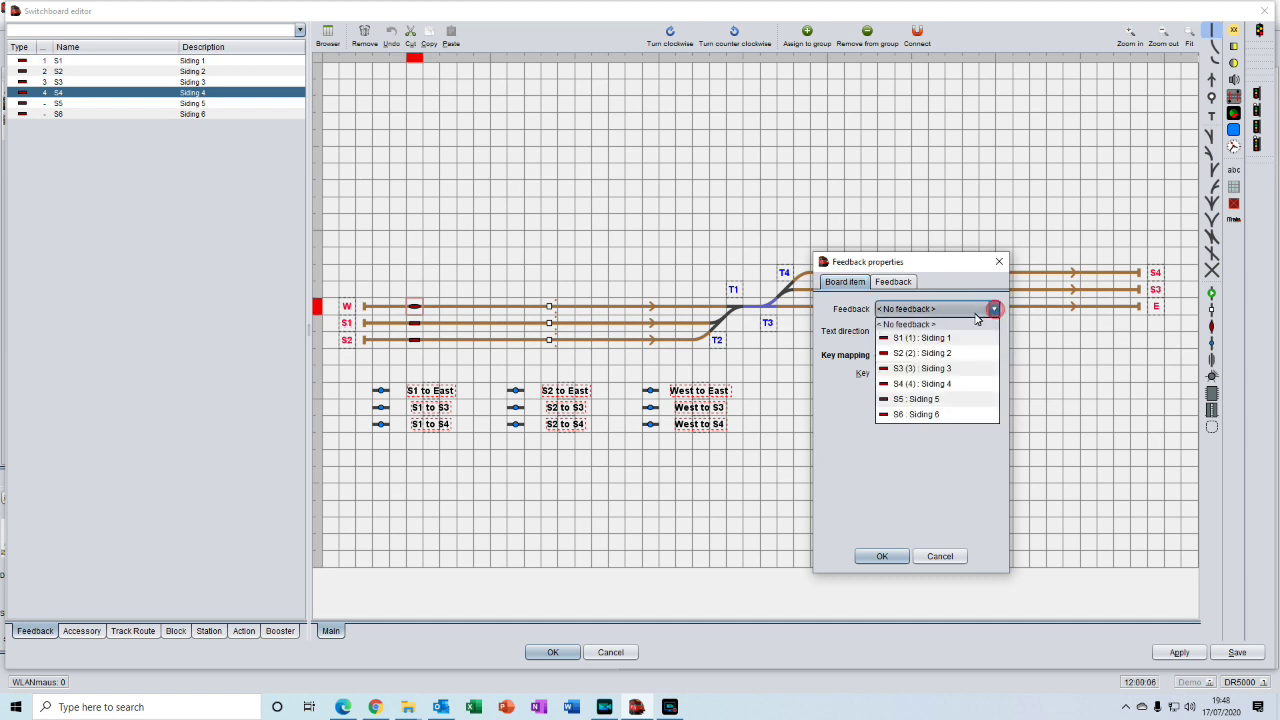
{"action": "left_click", "coordinate": [913, 400]}
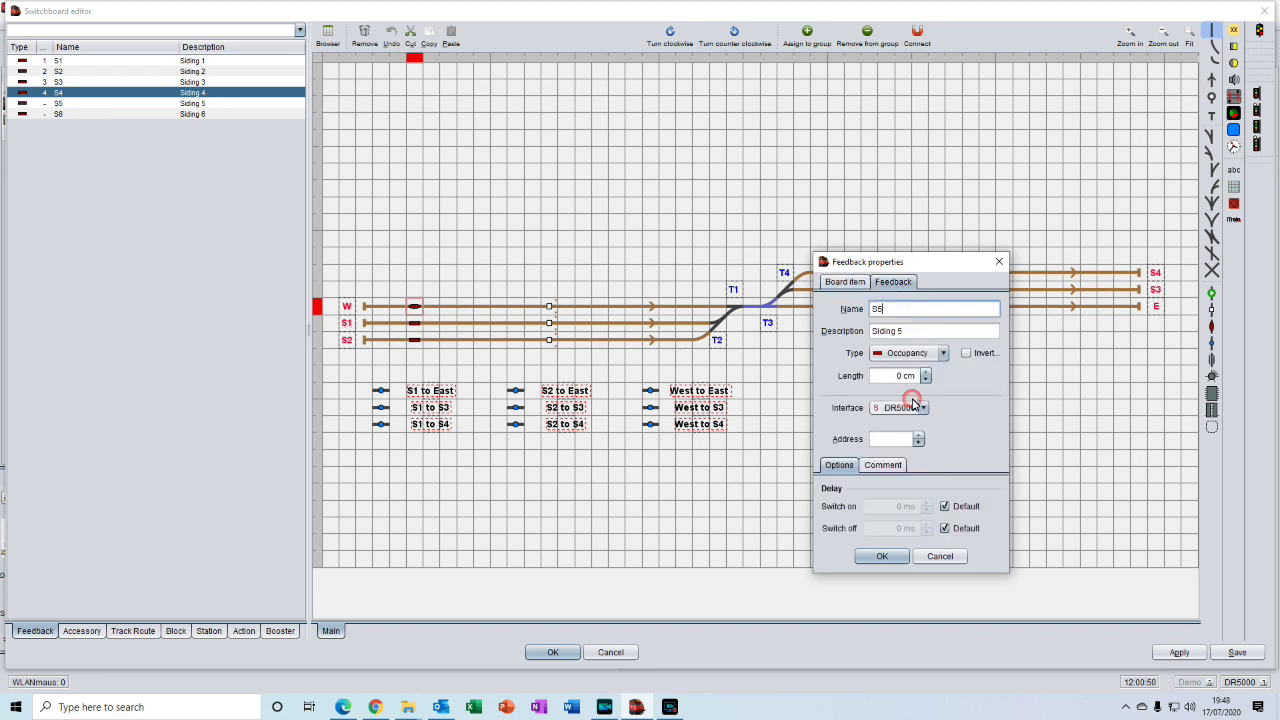
- Rename S5 to W, describe it as Siding West, with 150 cm length and address 5
{"action": "left_click_drag", "start_coordinate": [895, 377], "coordinate": [922, 376]}
{"action": "type", "text": "150"}
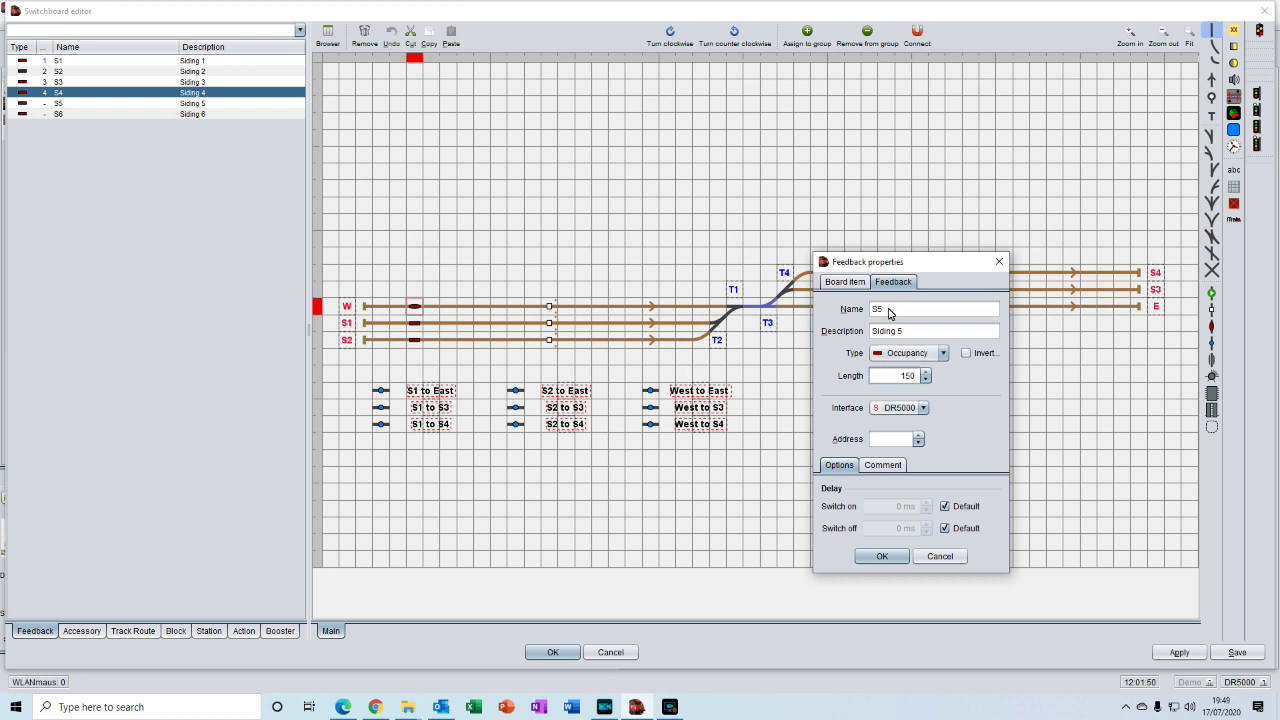
{"action": "left_click_drag", "start_coordinate": [889, 312], "coordinate": [868, 315]}
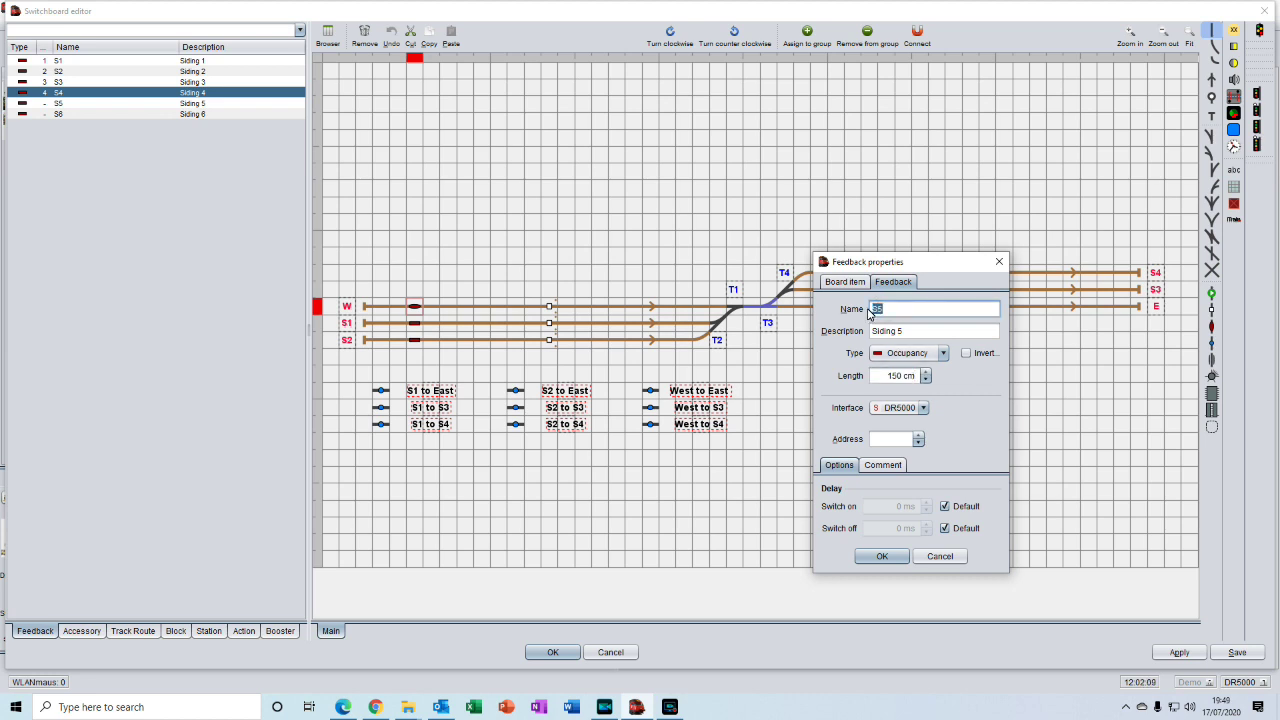
{"action": "double_click", "coordinate": [899, 336]}
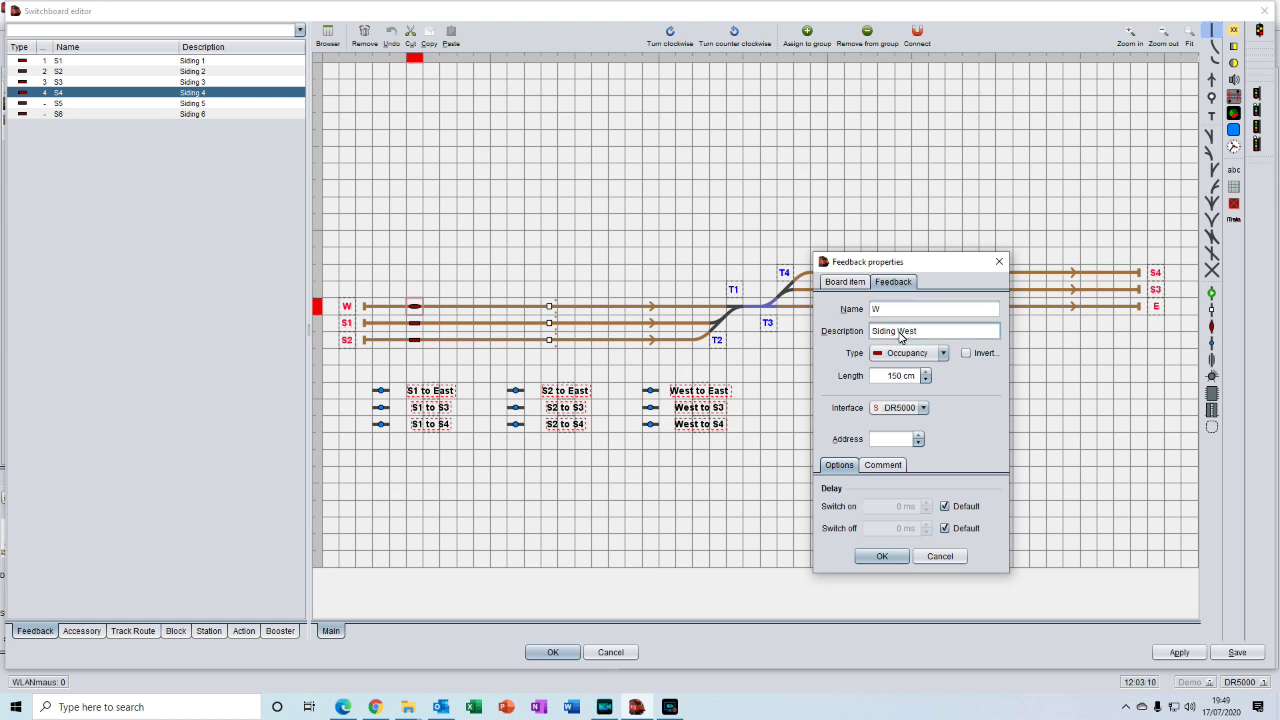
{"action": "left_click", "coordinate": [917, 437]}
{"action": "left_click", "coordinate": [917, 437]}
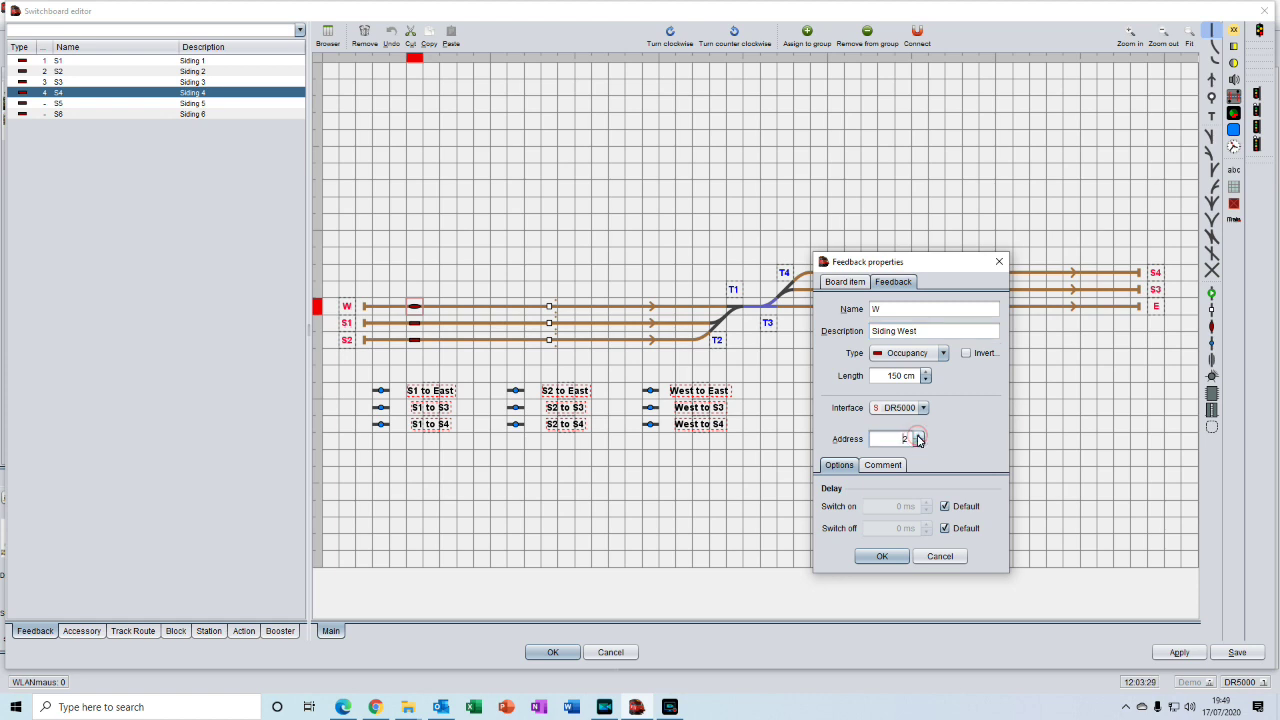
{"action": "left_click", "coordinate": [917, 437]}
{"action": "left_click", "coordinate": [917, 437]}
{"action": "left_click", "coordinate": [917, 437]}
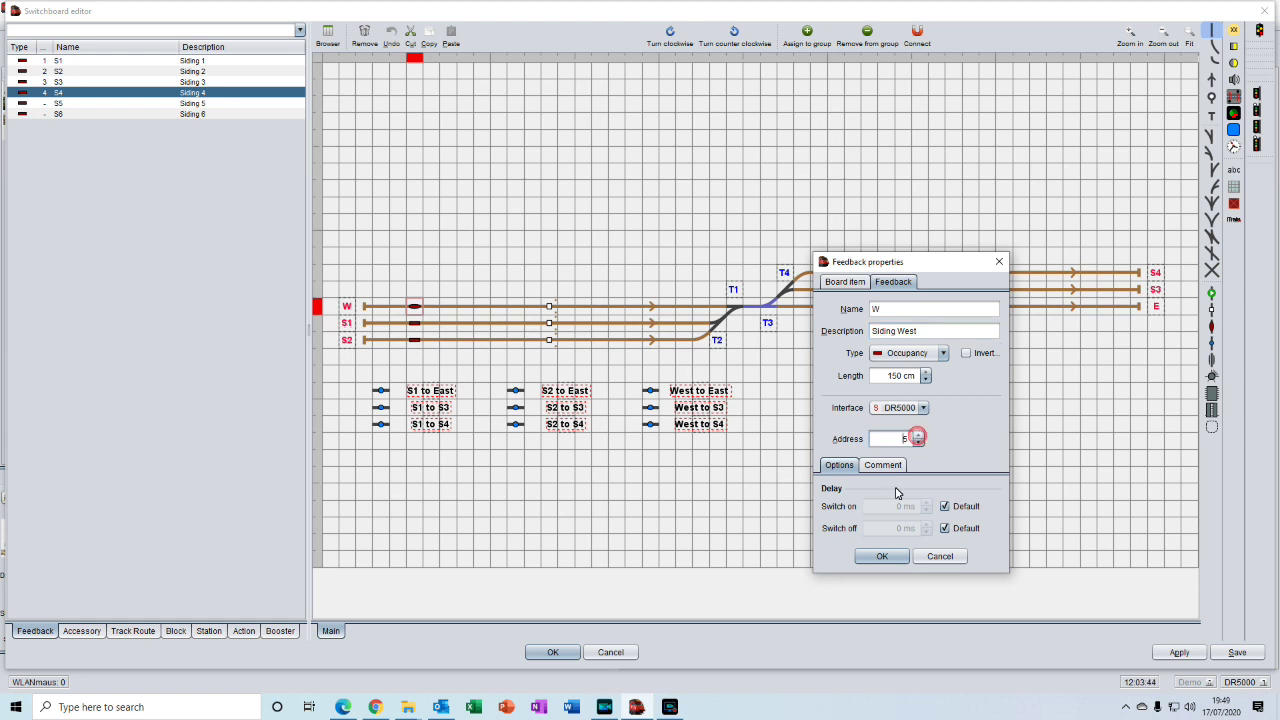
{"action": "left_click", "coordinate": [883, 556]}
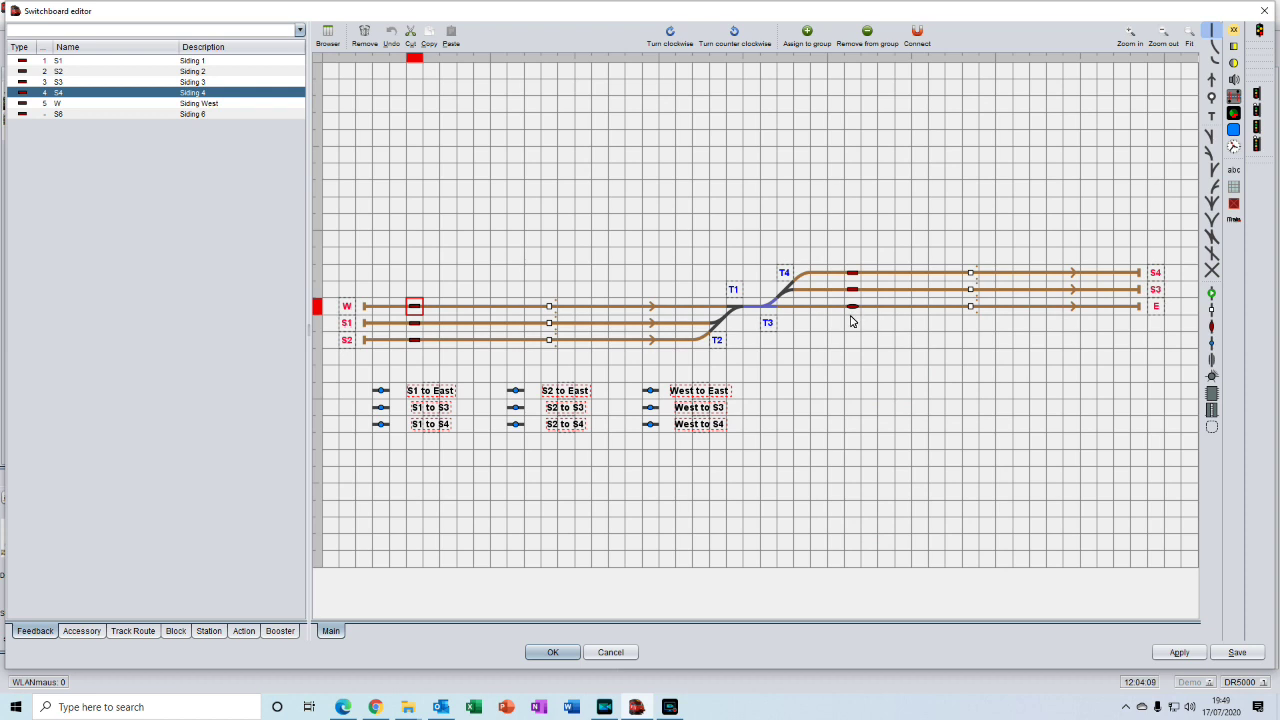
- Link the E track's feedback marker to feedback S6 in its board item settings
{"action": "double_click", "coordinate": [853, 309]}
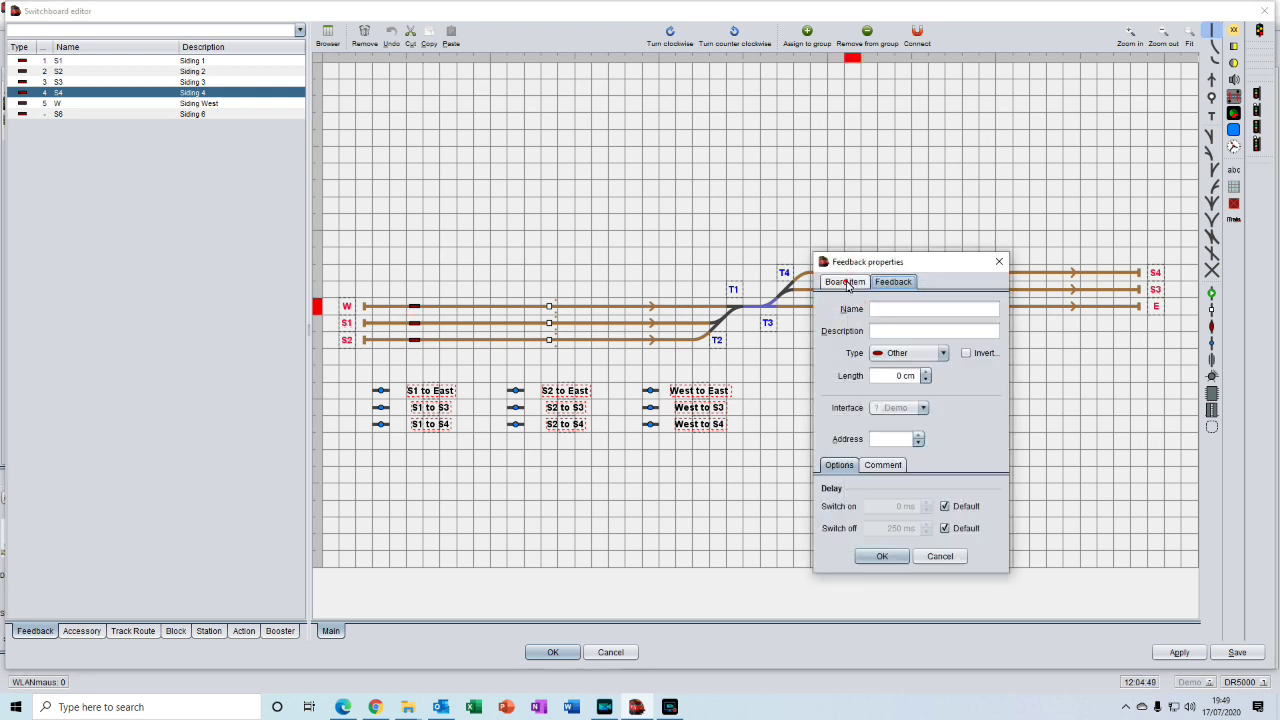
{"action": "left_click", "coordinate": [847, 284]}
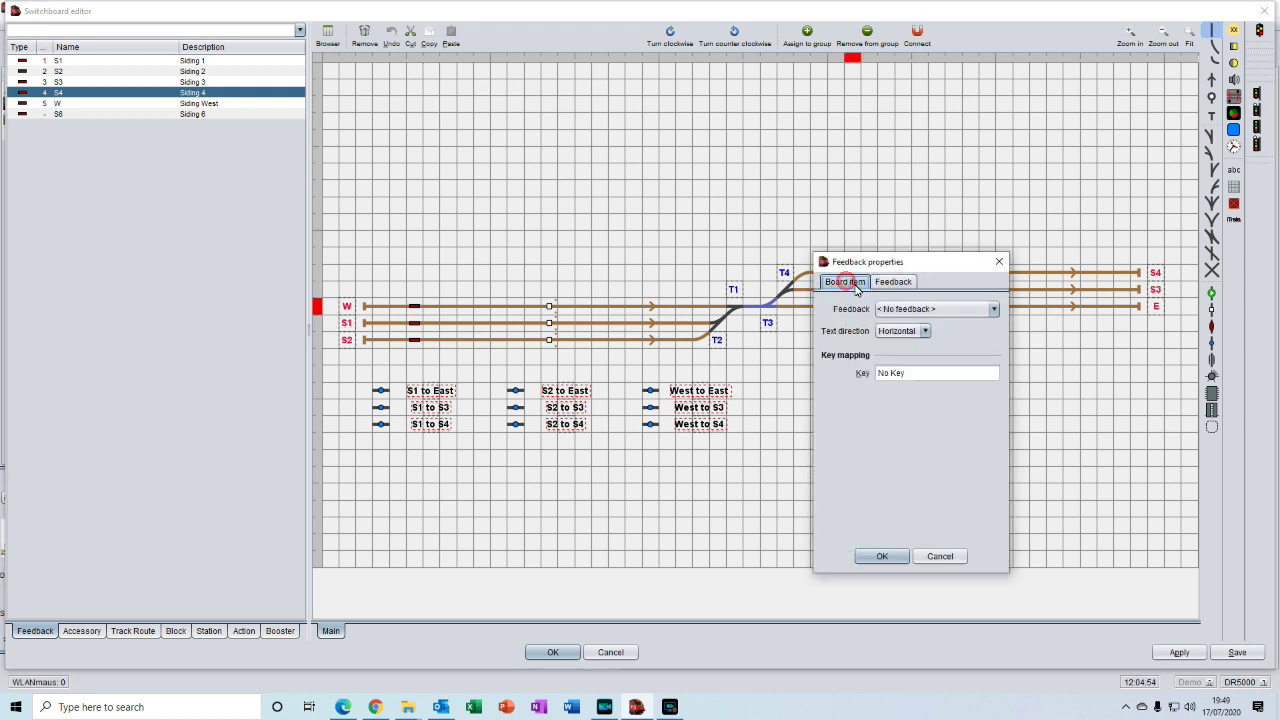
{"action": "left_click", "coordinate": [995, 311]}
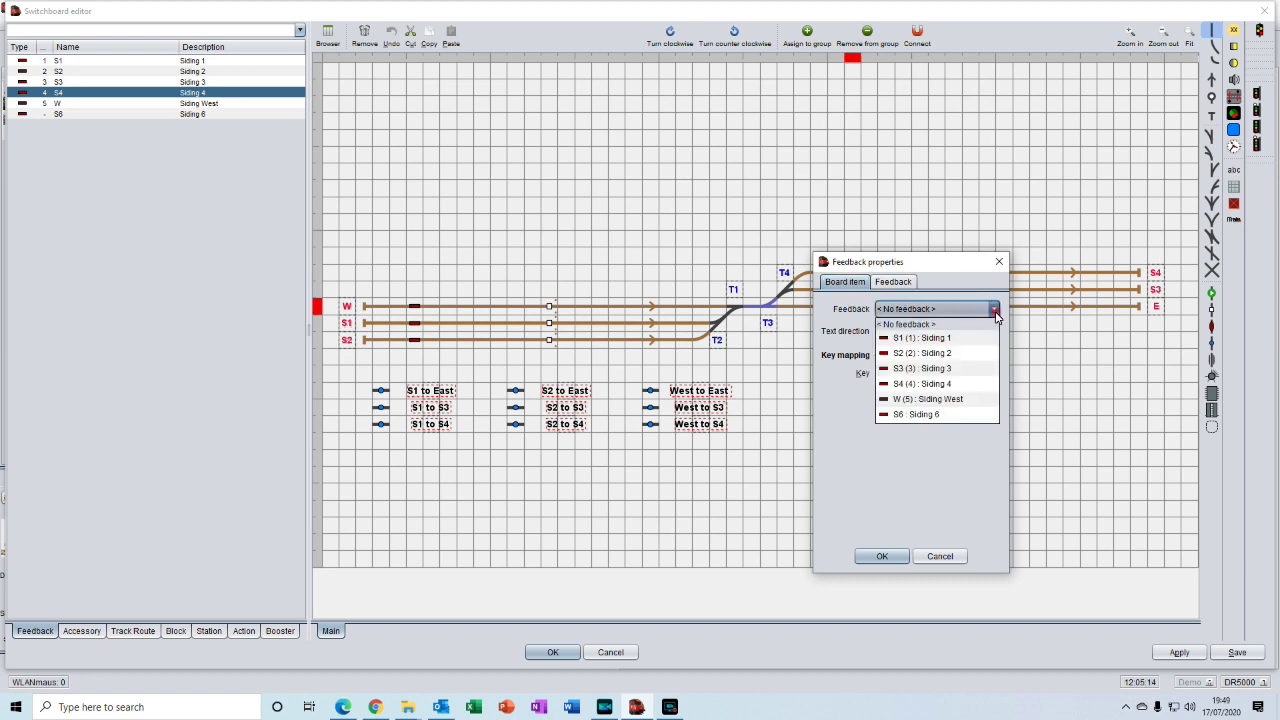
{"action": "left_click", "coordinate": [927, 414]}
- Rename S6 to E, describe it as Siding East, with 150 cm length and address 6
{"action": "double_click", "coordinate": [882, 308]}
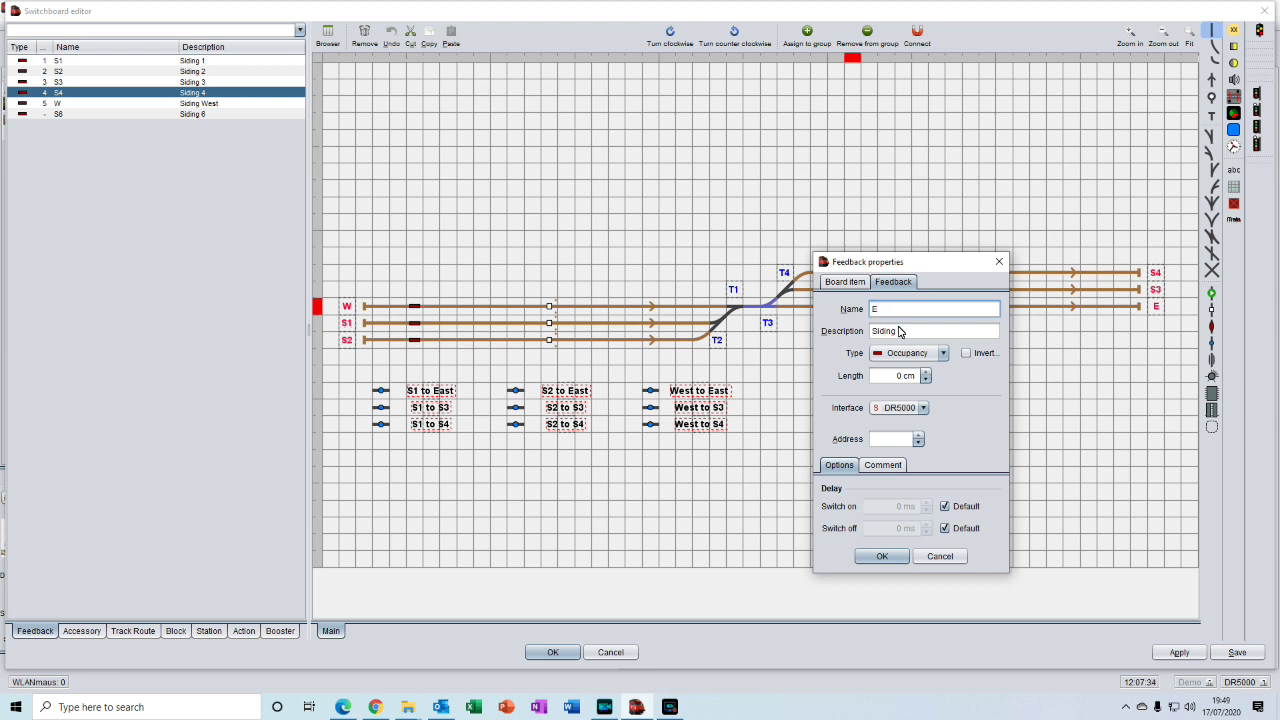
{"action": "double_click", "coordinate": [899, 331]}
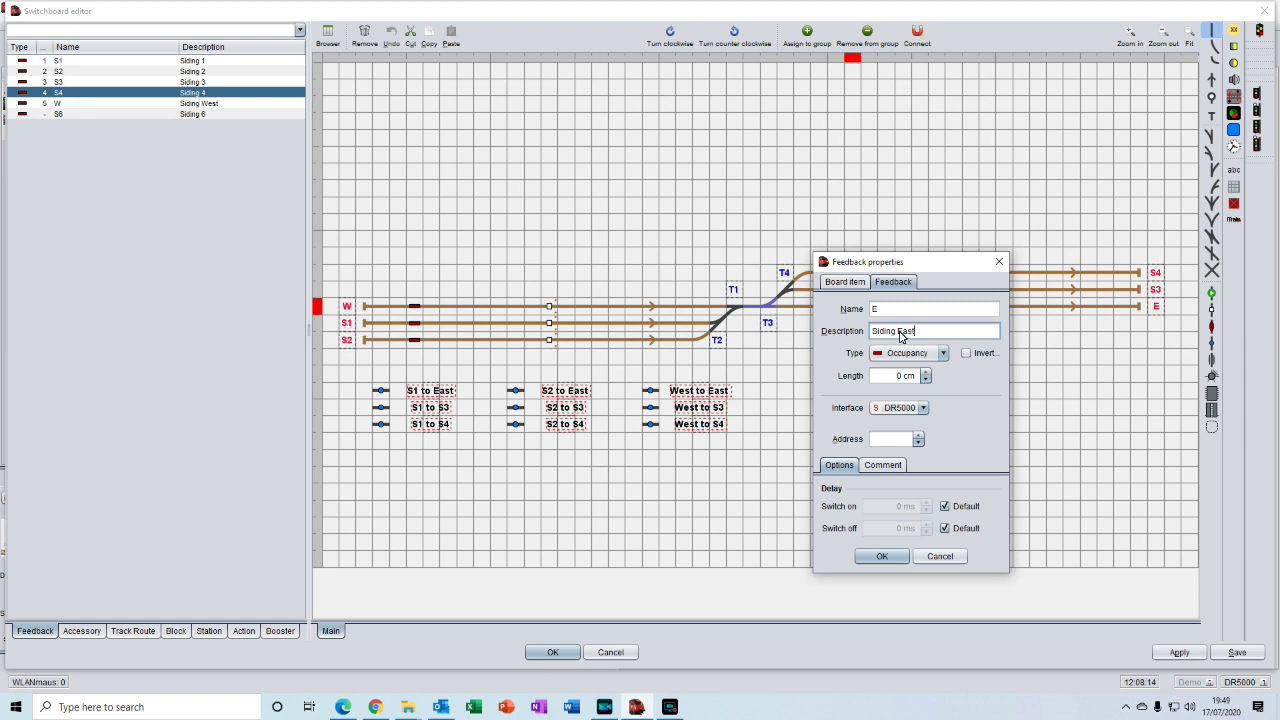
{"action": "double_click", "coordinate": [893, 376]}
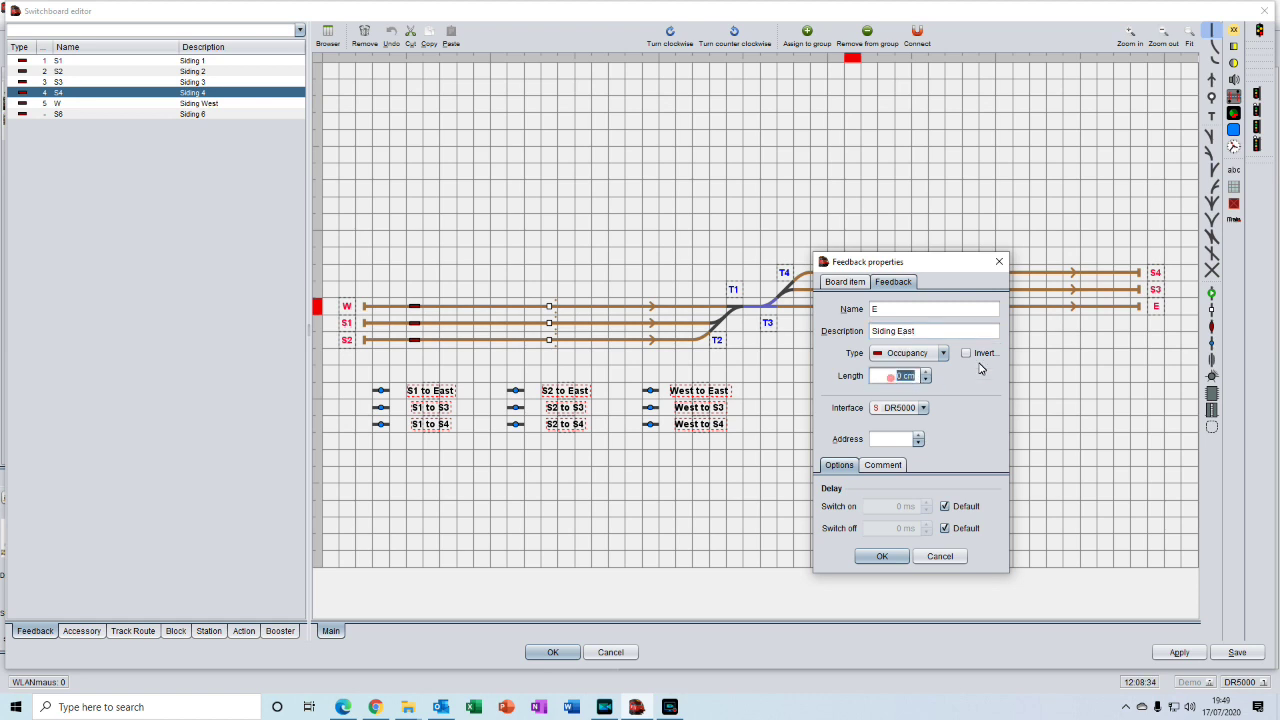
{"action": "type", "text": "150"}
{"action": "key", "text": "Return"}
{"action": "left_click", "coordinate": [918, 437]}
{"action": "left_click", "coordinate": [918, 437]}
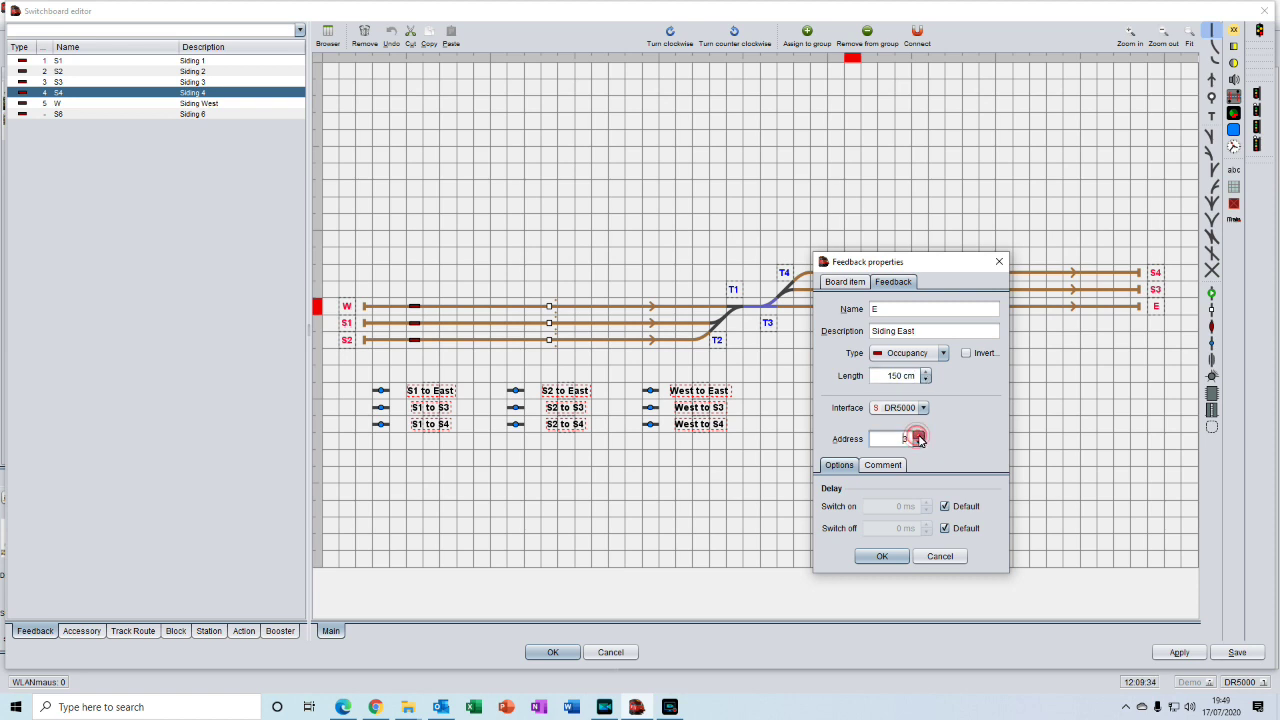
{"action": "left_click", "coordinate": [918, 437]}
{"action": "left_click", "coordinate": [918, 437]}
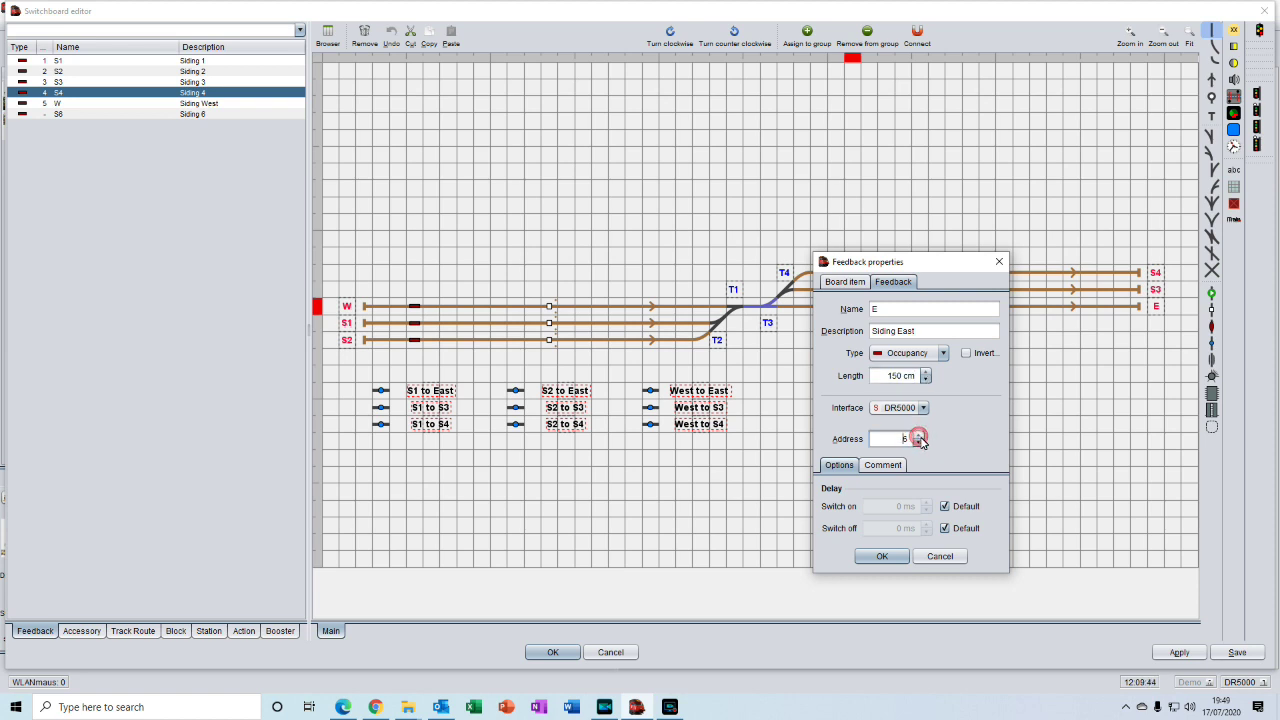
{"action": "left_click", "coordinate": [882, 557]}
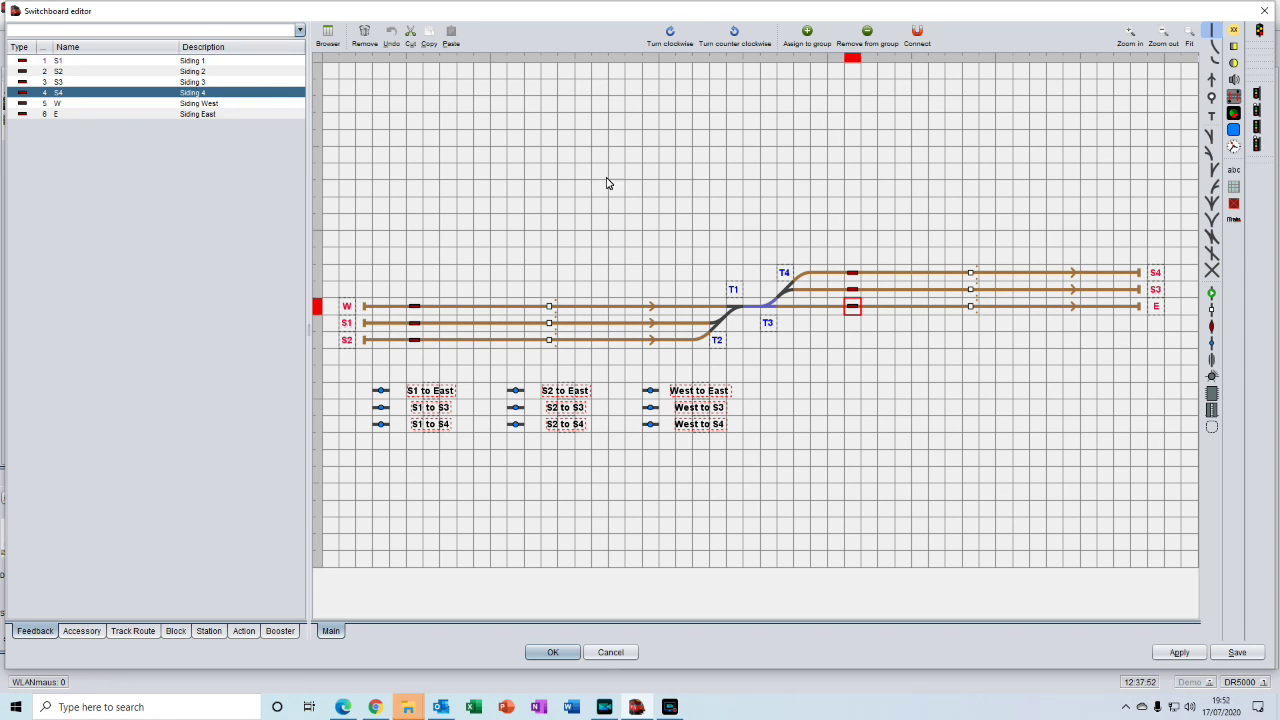
- Save the Switchboard editor layout with all six feedbacks placed
{"action": "left_click", "coordinate": [1239, 653]}
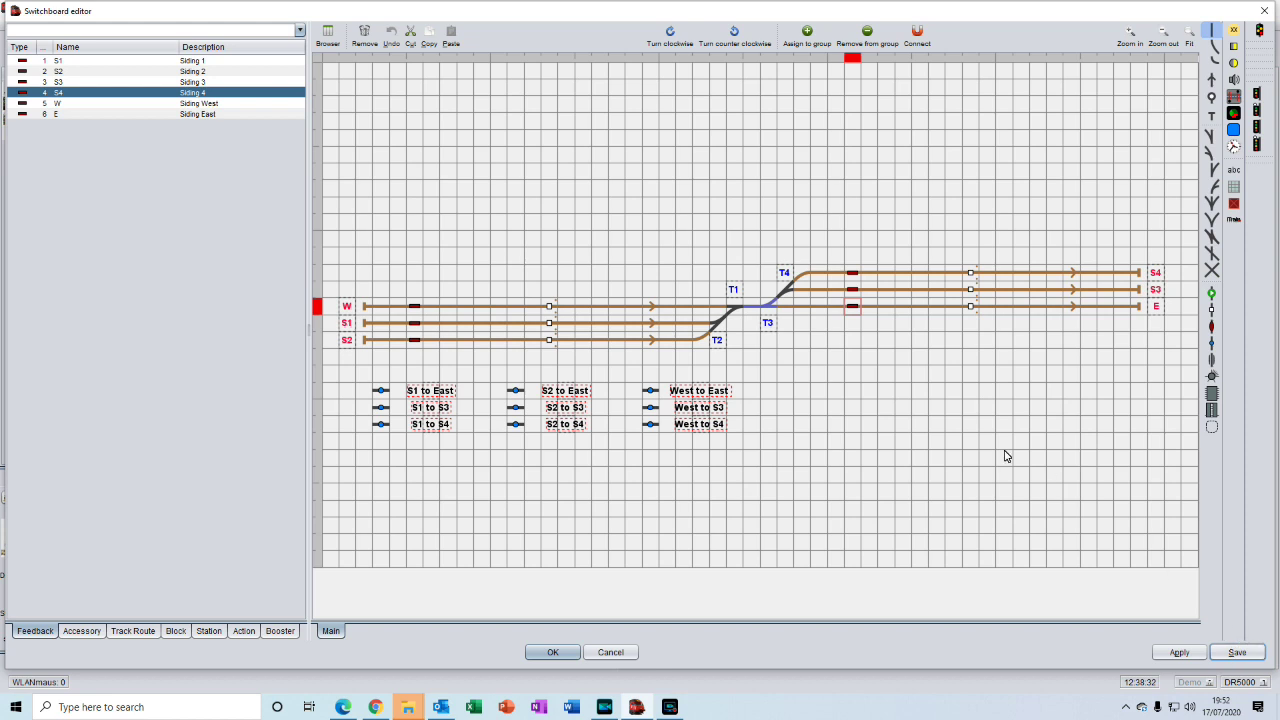